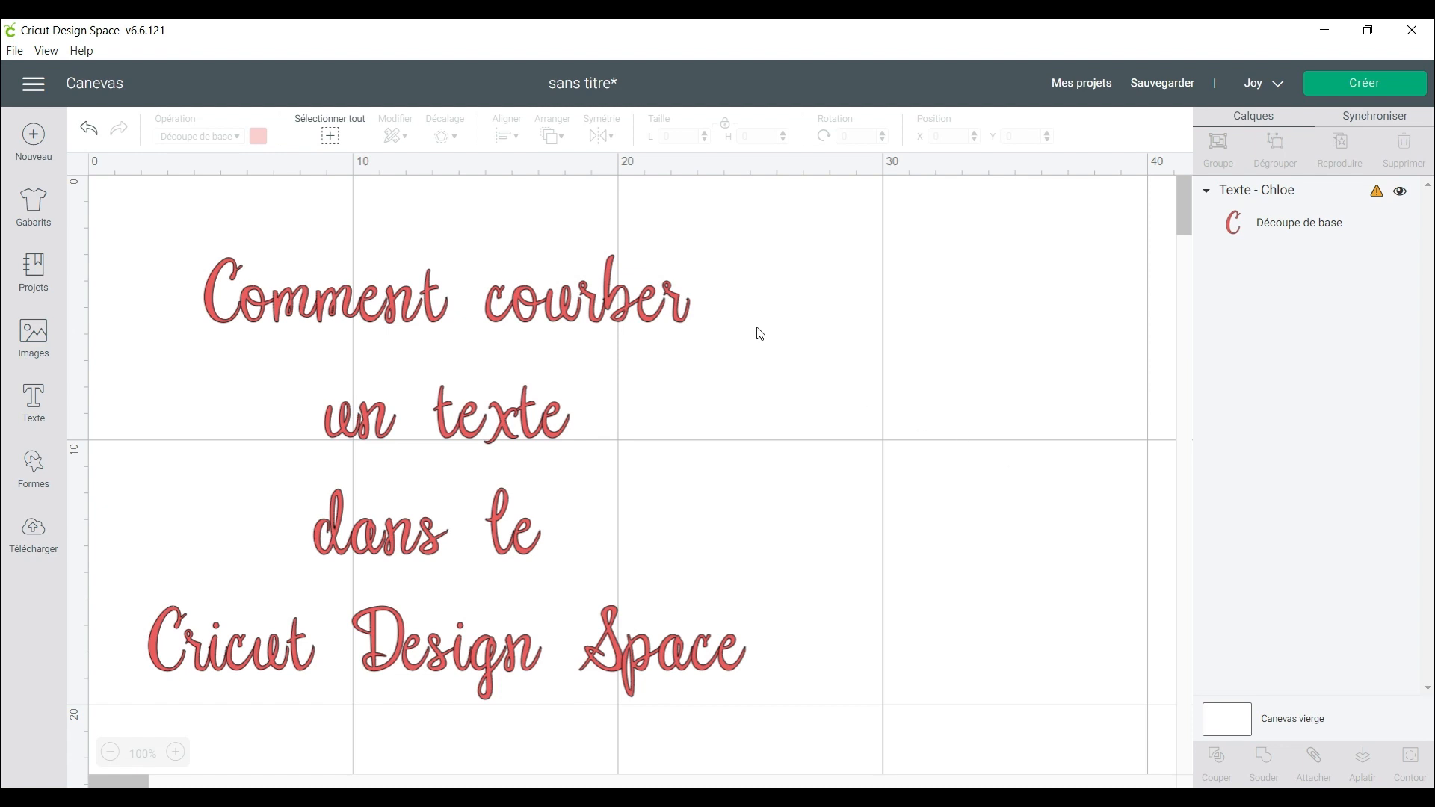
- Start a new project in place of the unsaved one and add the text "Je Crée Je Cut"
left_click(33, 138)
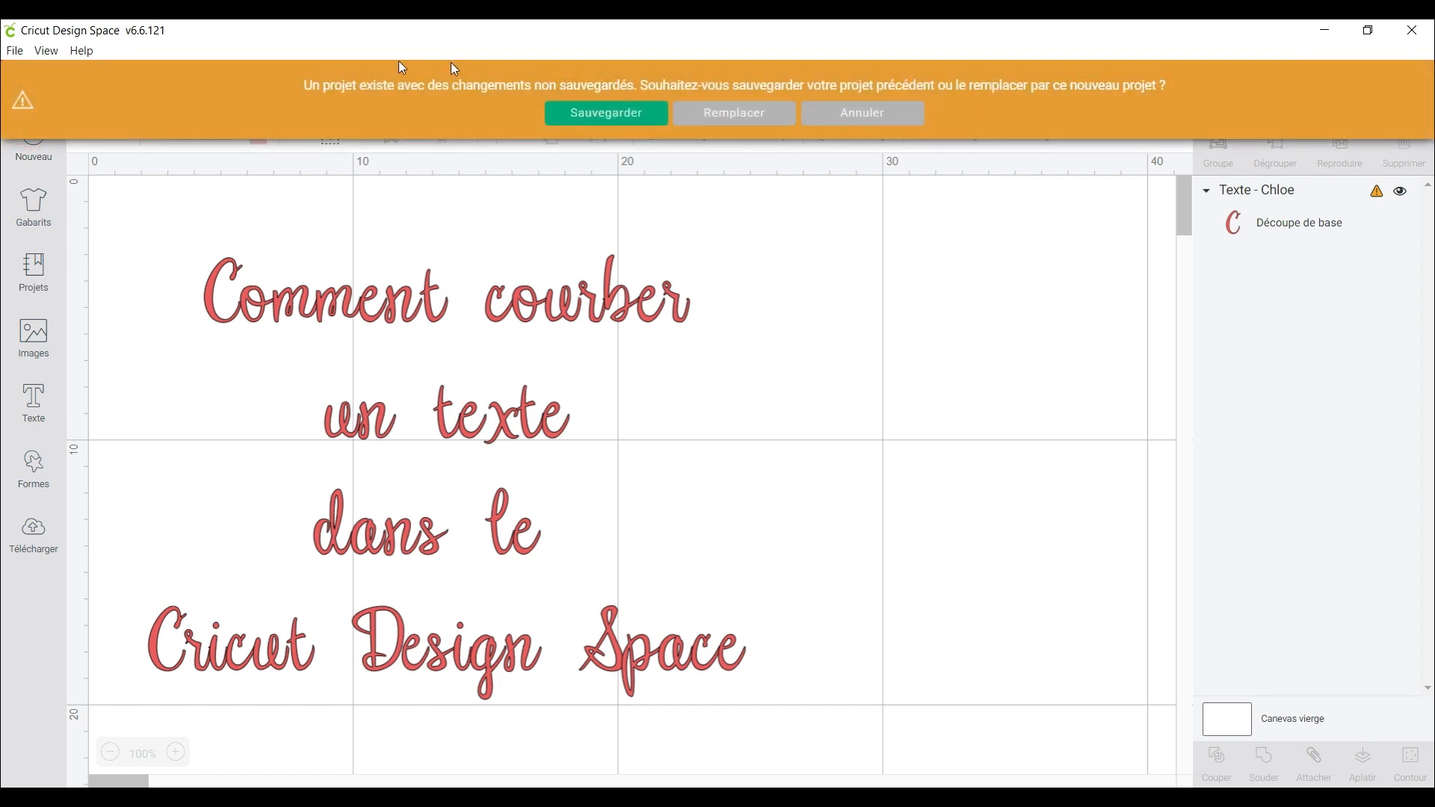
left_click(712, 119)
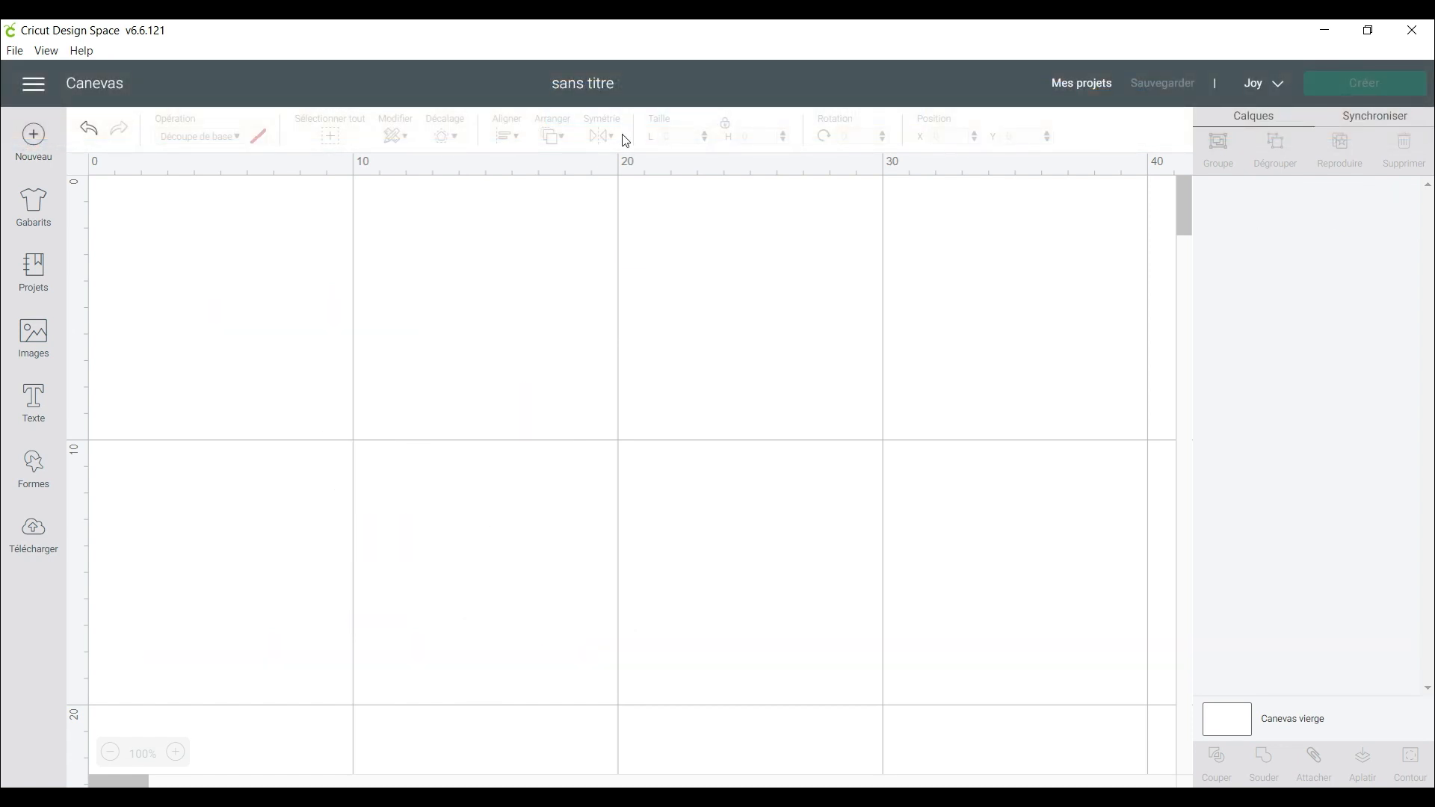
left_click(34, 399)
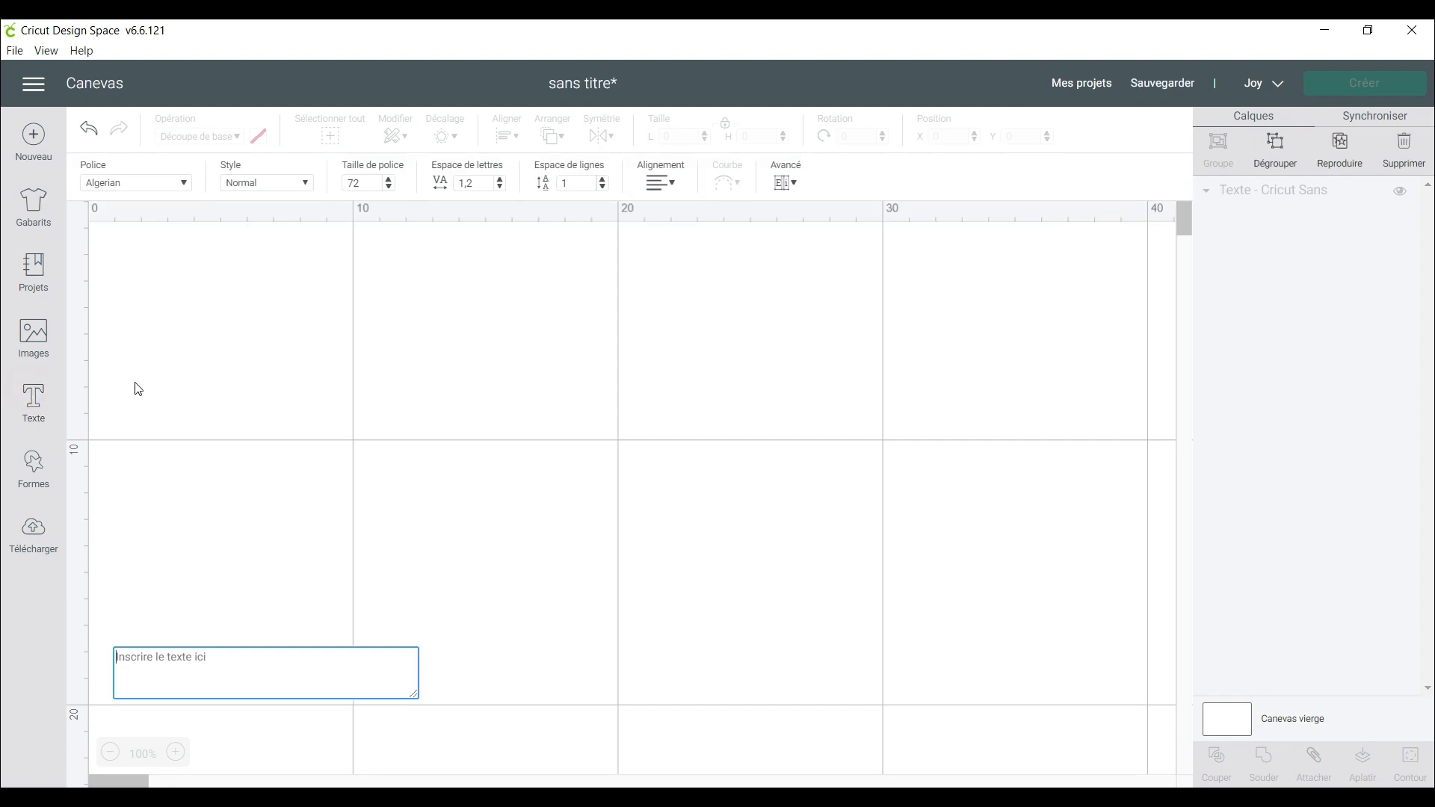
type("Je Crée")
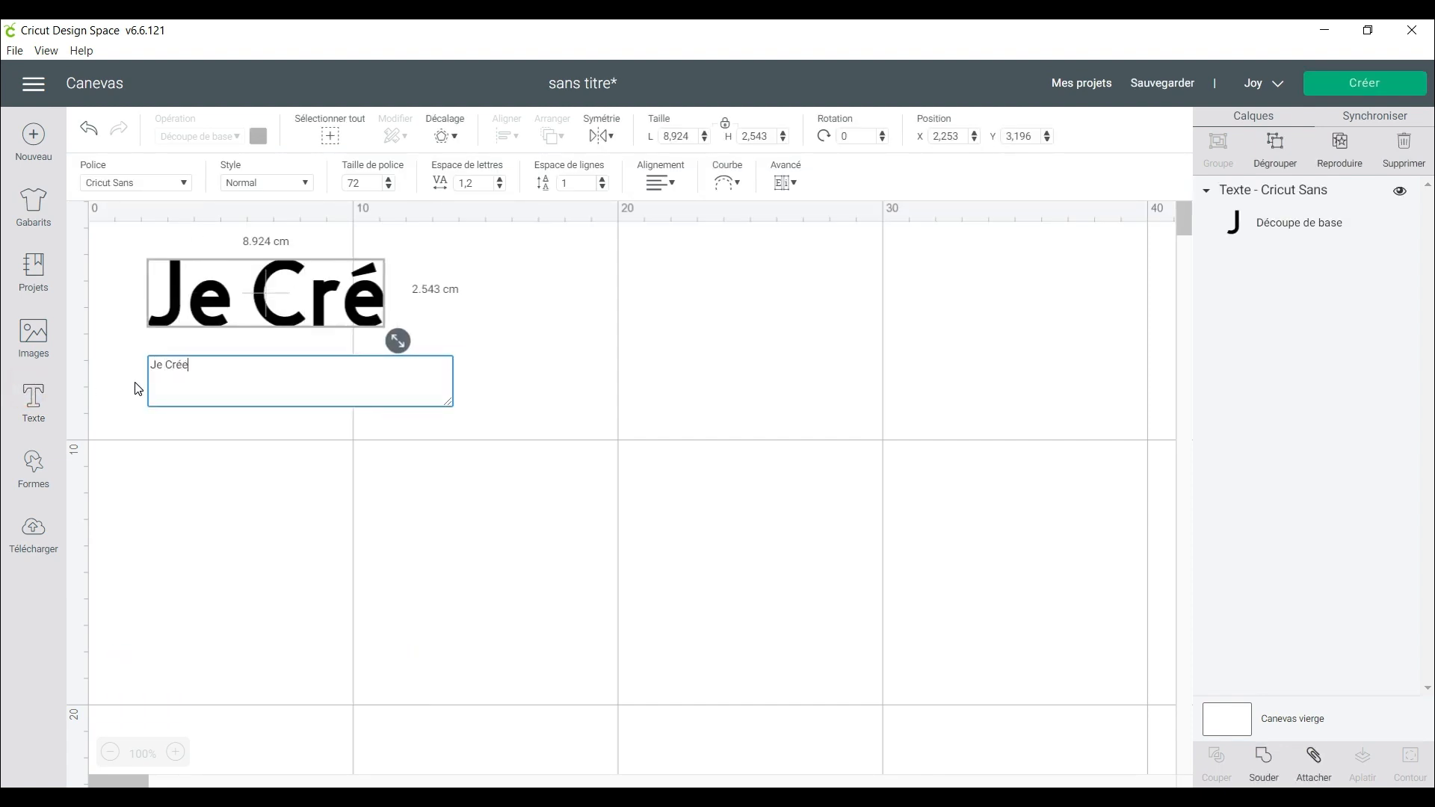
type(" Je Cut")
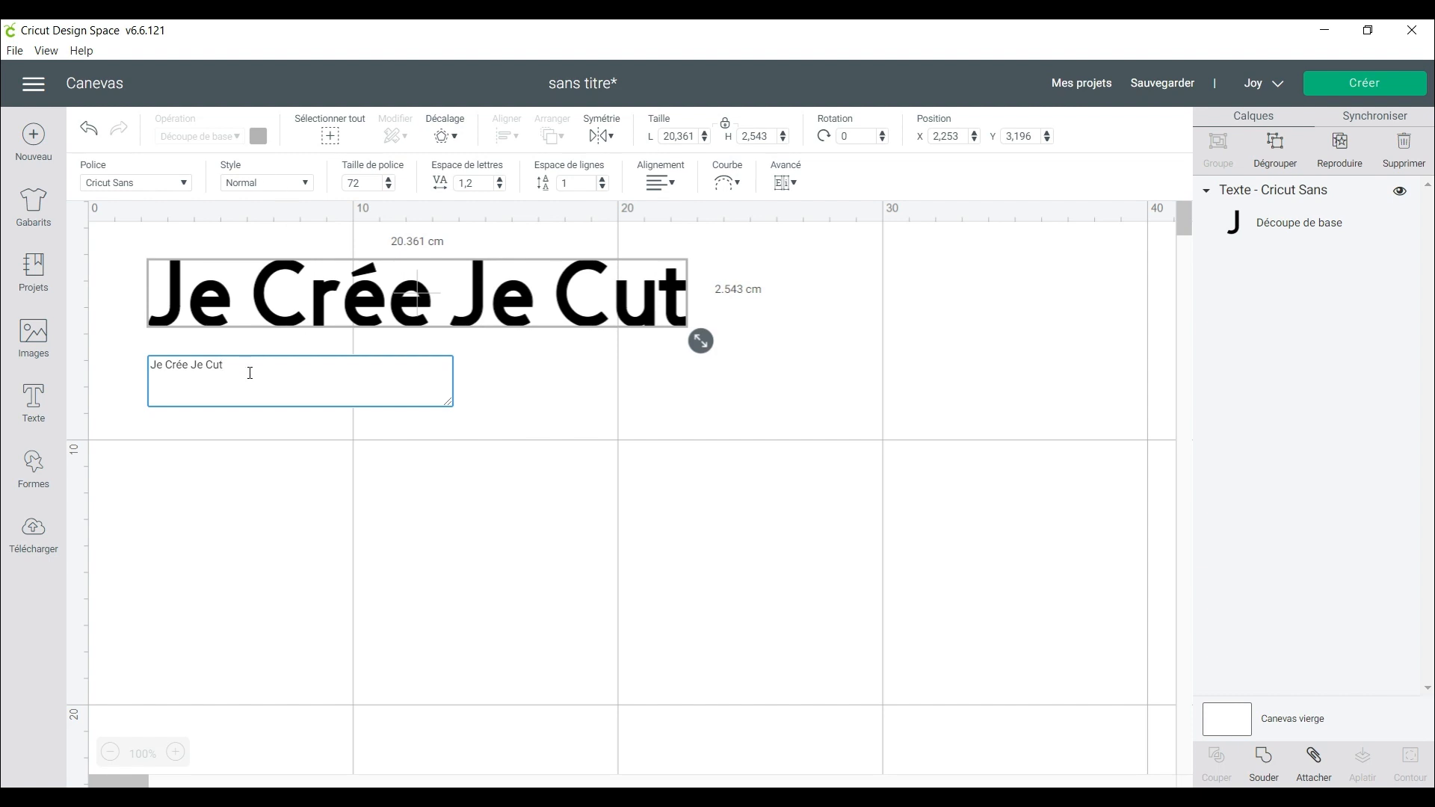
- Move the text to about X 4.475, Y 6.23 and display its curve diameter setting
left_click_drag(323, 298, 415, 360)
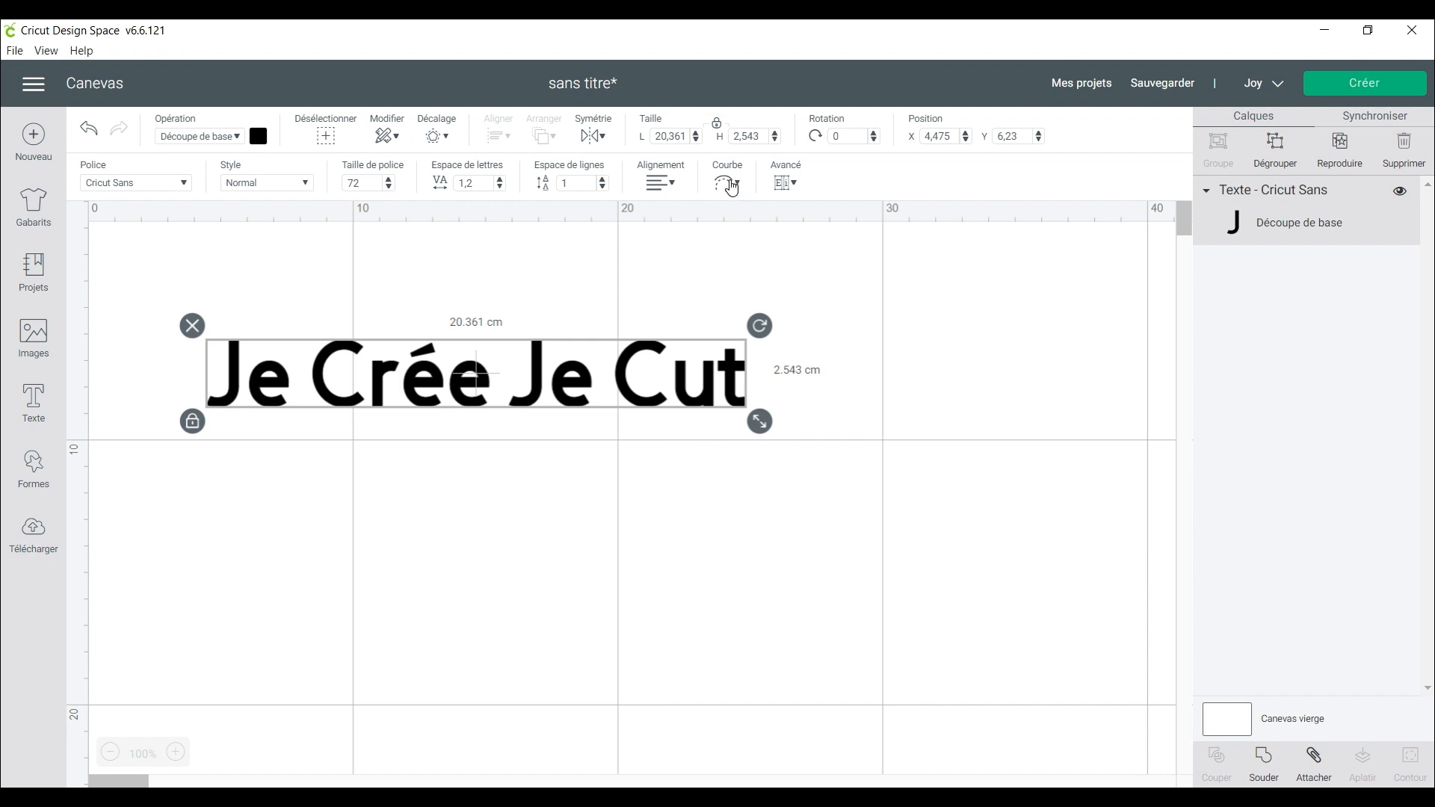
left_click(976, 340)
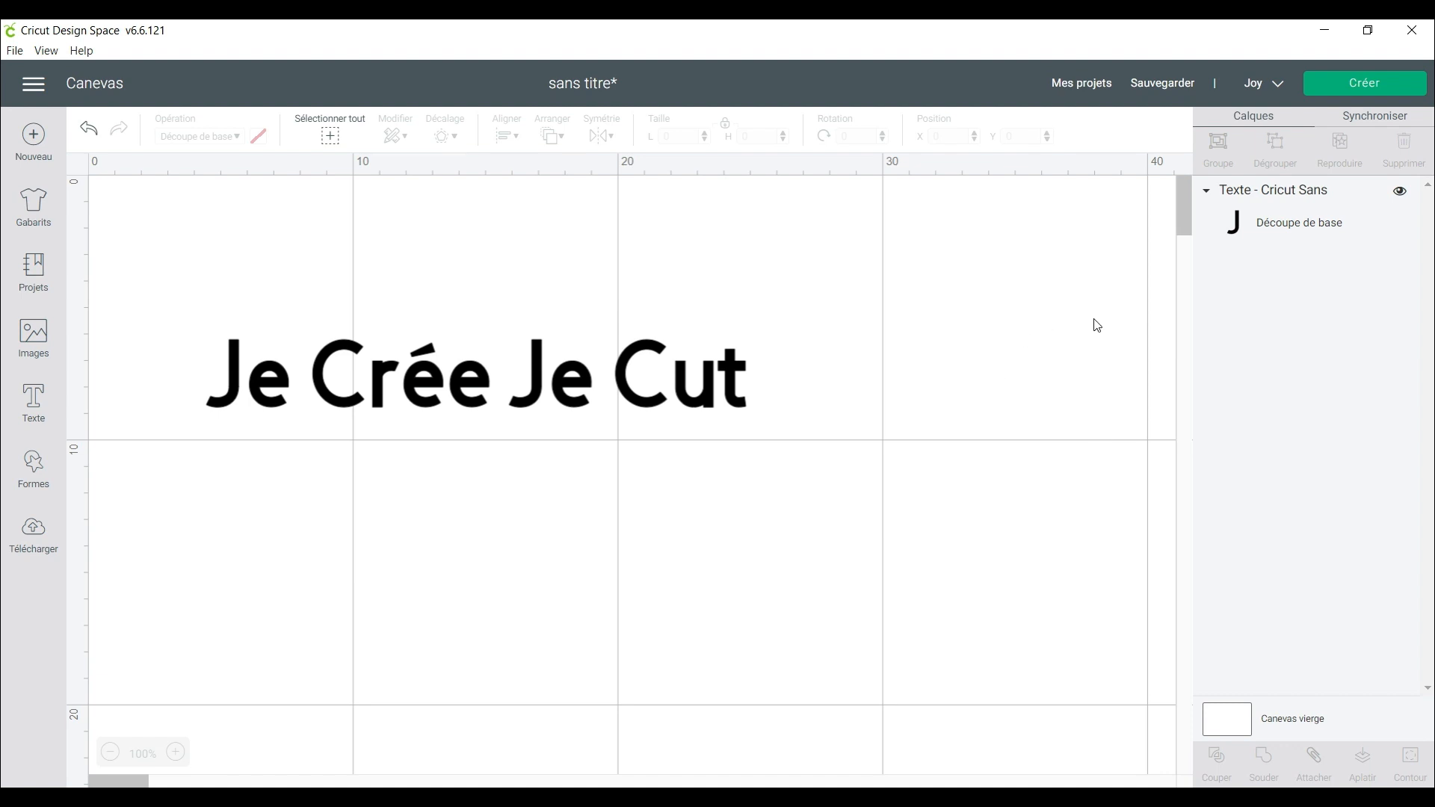
left_click(676, 381)
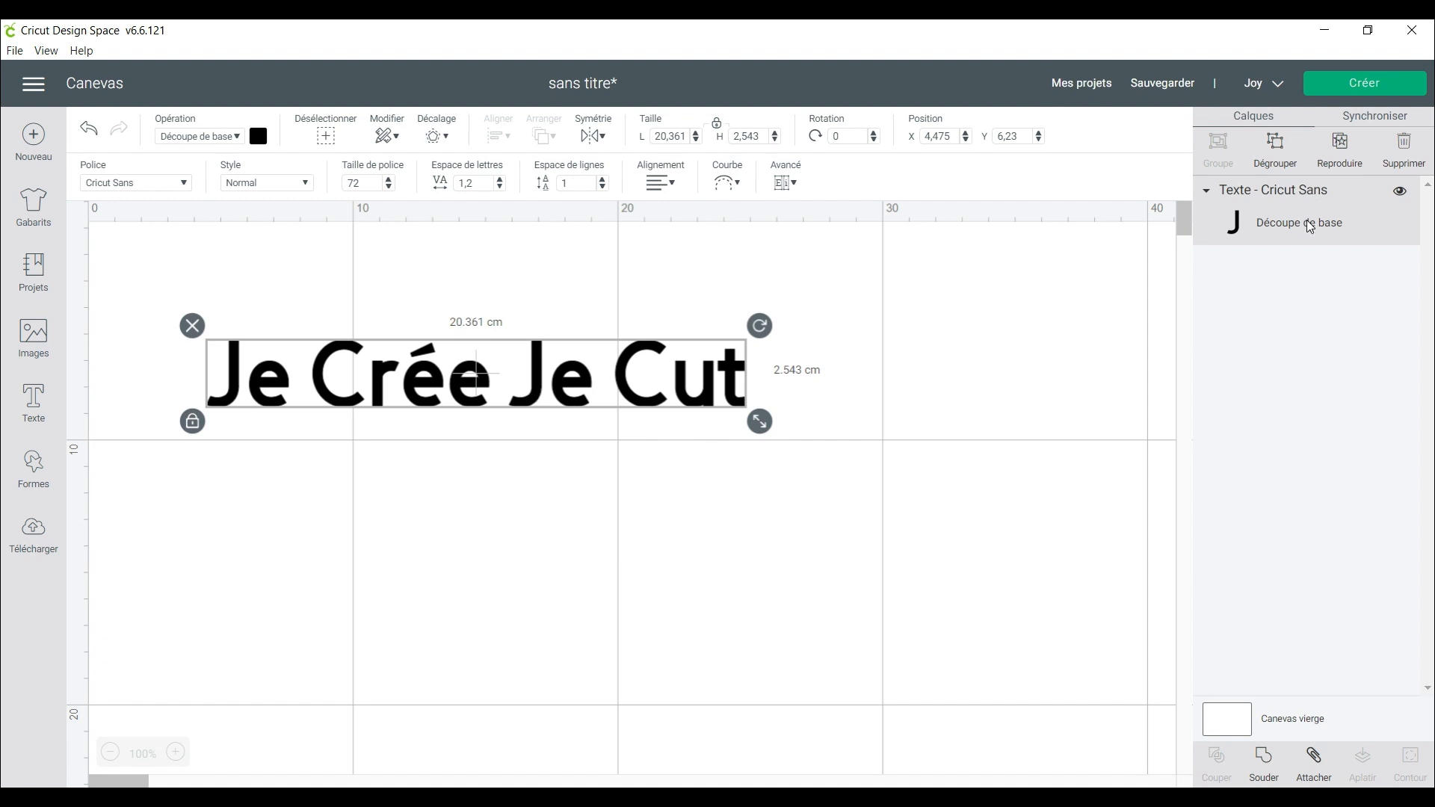
left_click(743, 187)
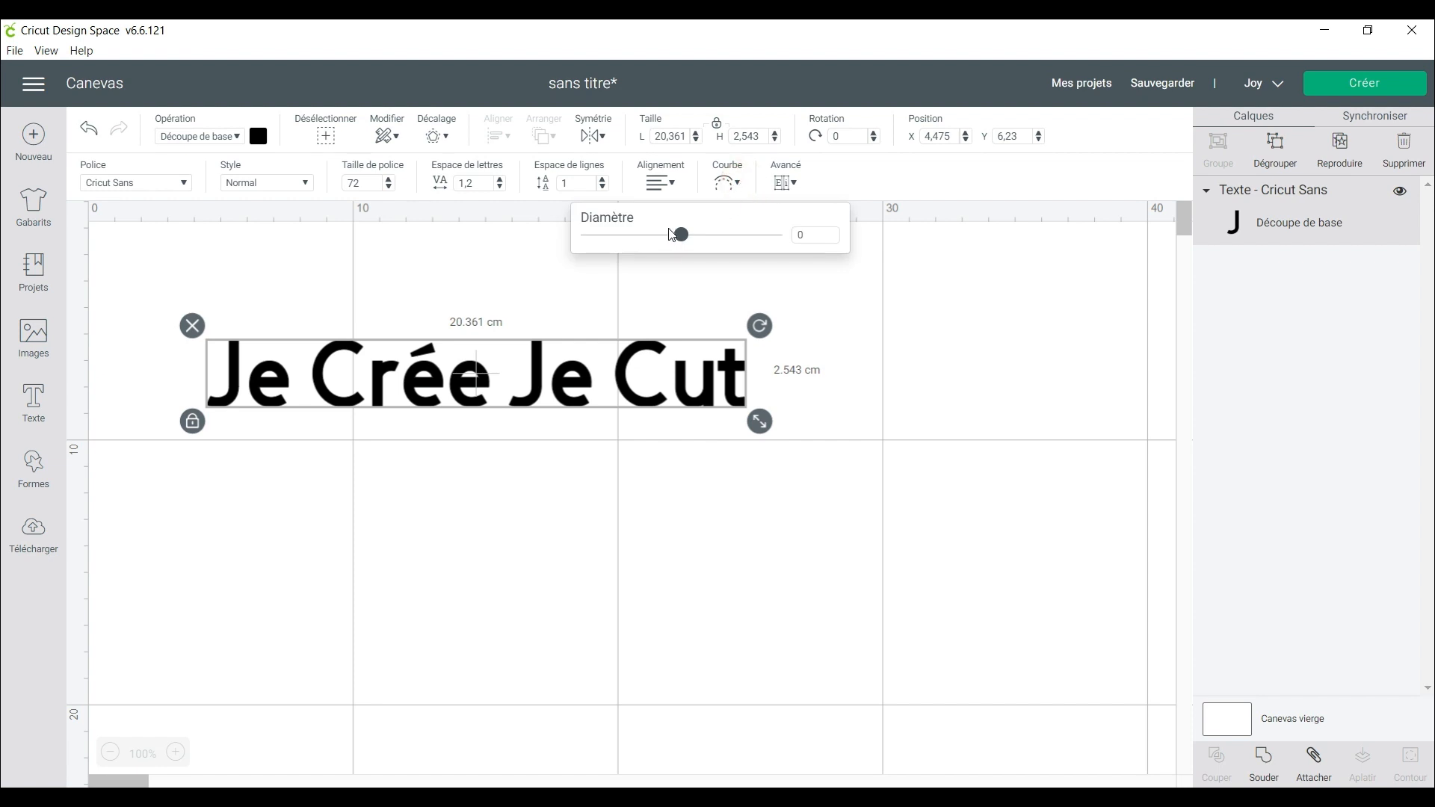
mouse_move(680, 236)
left_mouse_down()
mouse_move(627, 240)
mouse_move(749, 255)
mouse_move(680, 236)
left_mouse_up()
- Add a second, separate text reading "Je Cut"
left_click(33, 400)
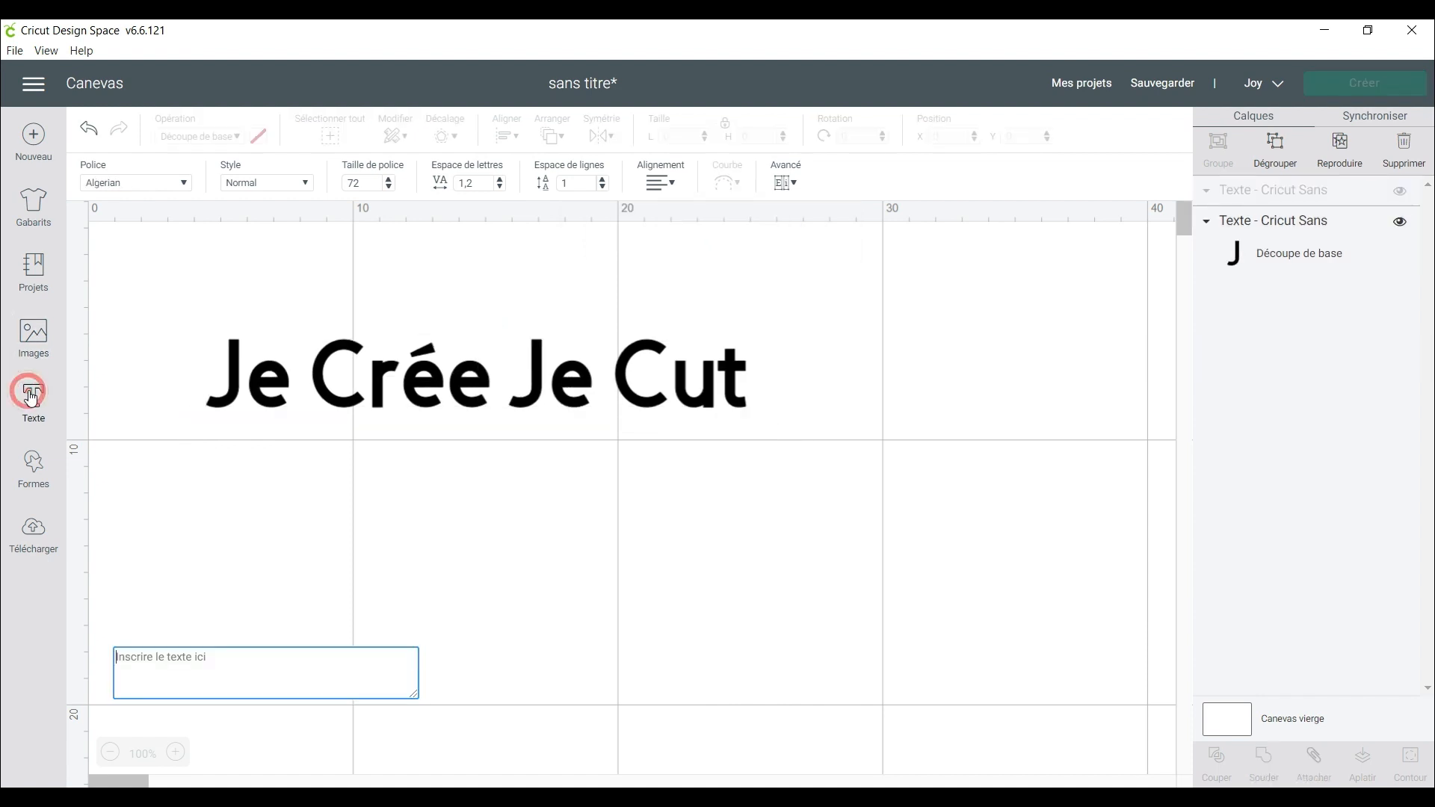
type("Je Cut")
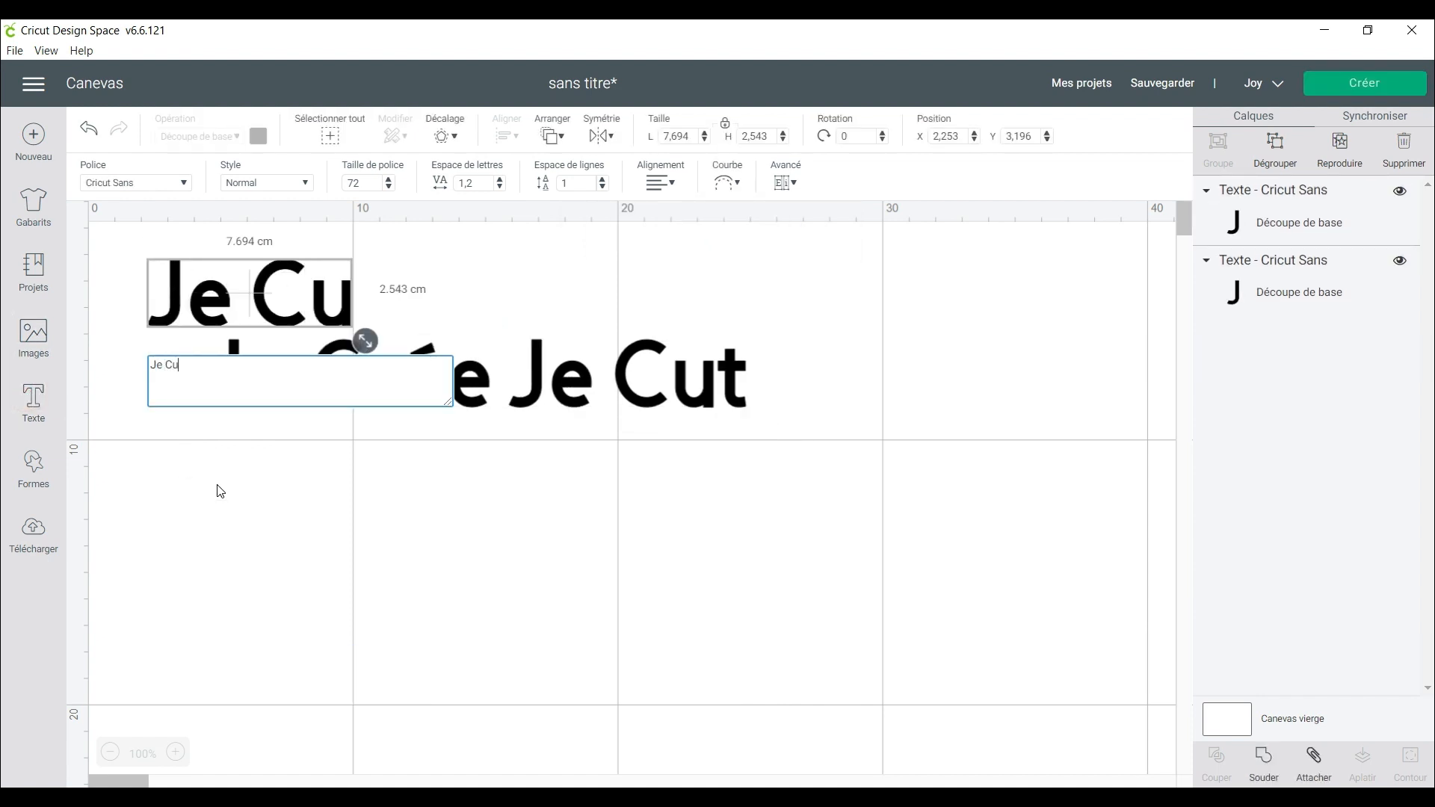
left_click(216, 621)
- Shorten the first text to "Je Crée" and place the "Je Cut" text directly after it on the same line
double_click(329, 370)
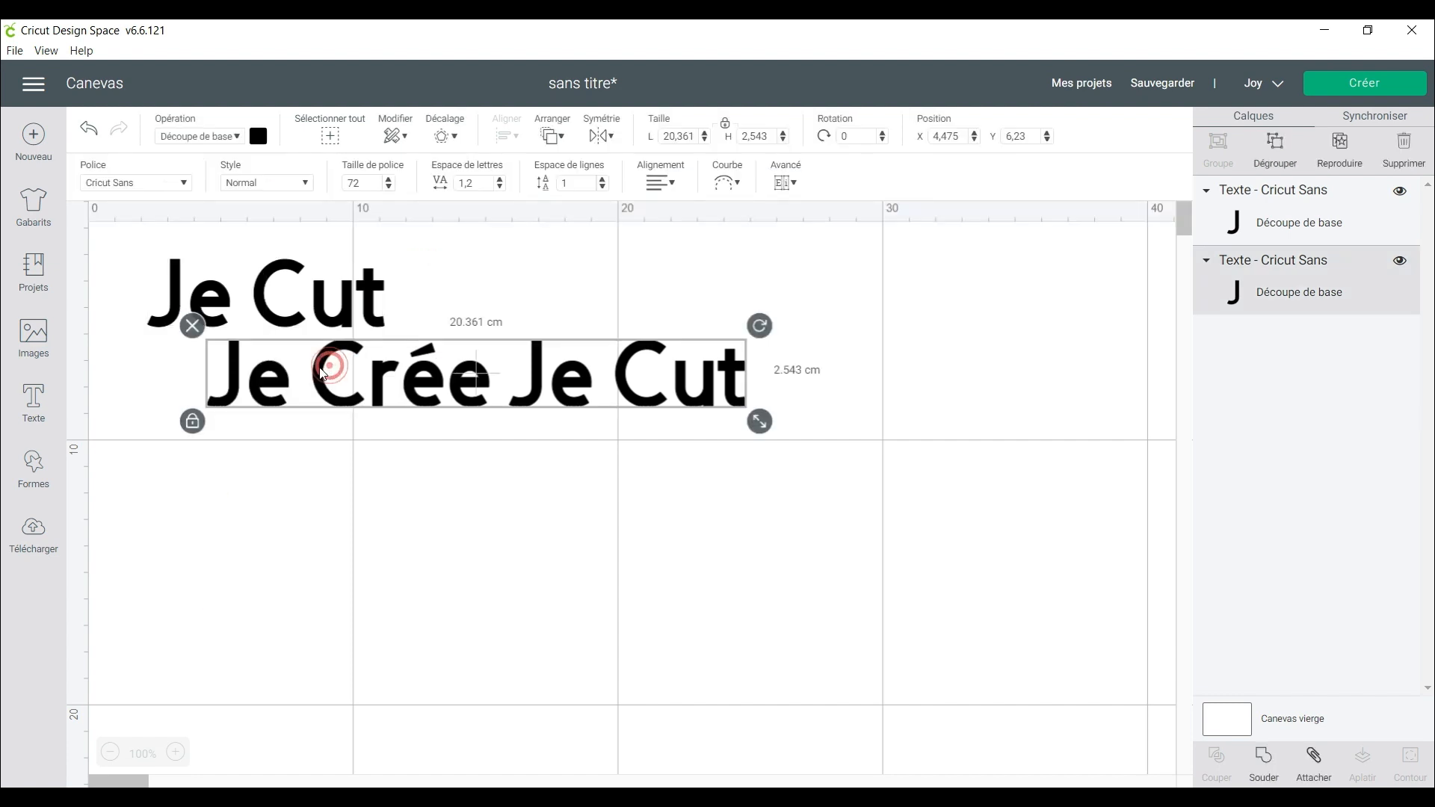
left_click_drag(324, 268, 247, 276)
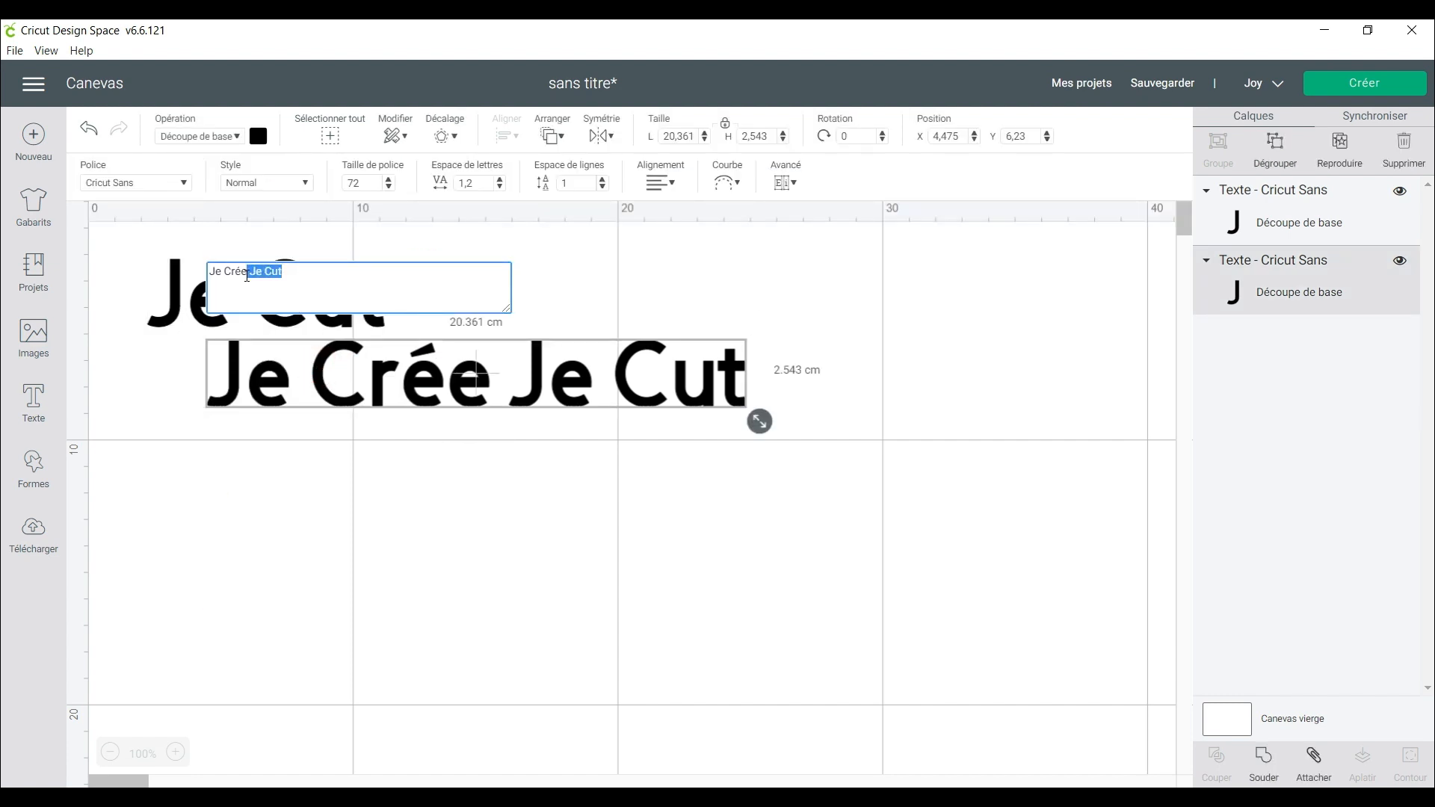
key("BackSpace")
left_click(379, 562)
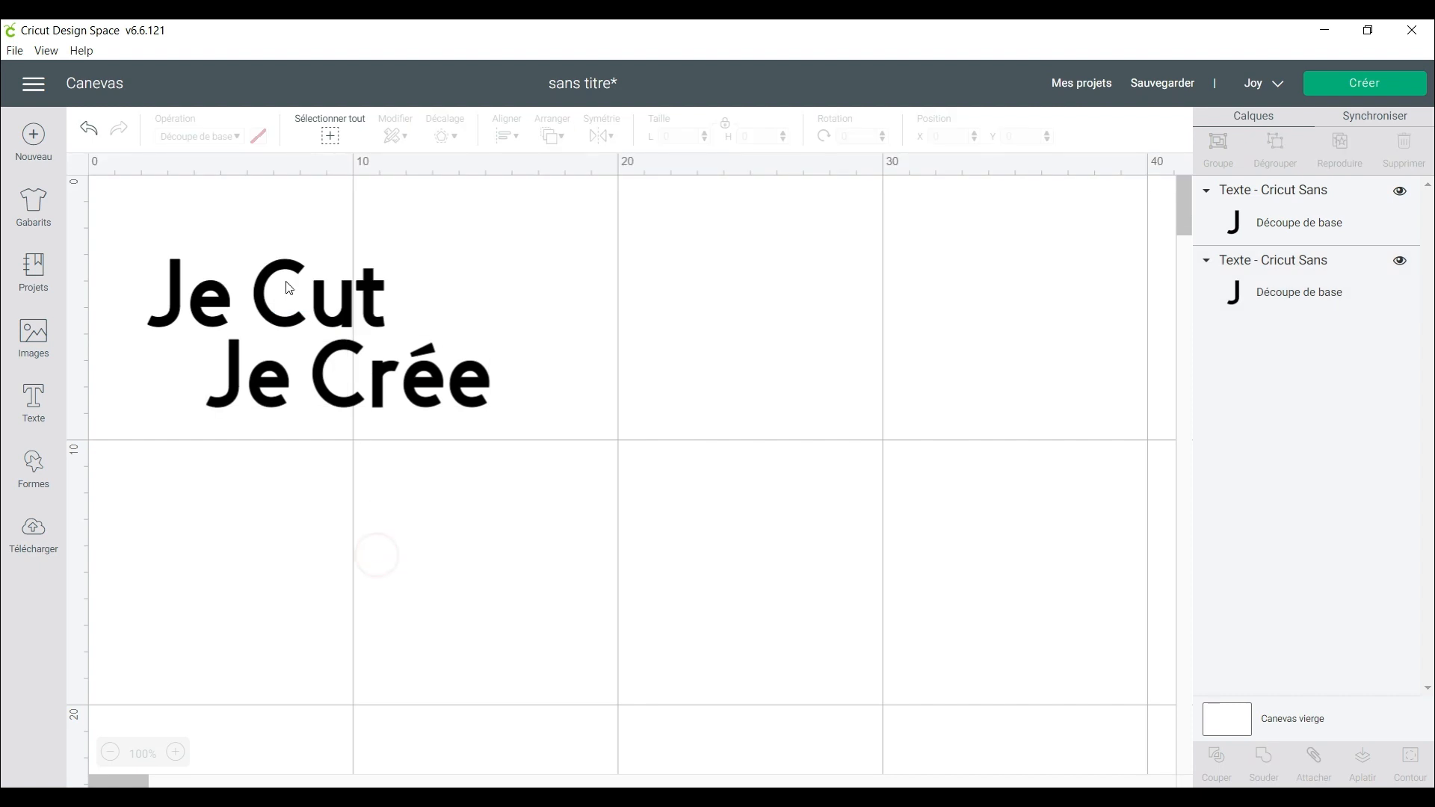
left_click_drag(276, 314, 623, 398)
- Curve the "Je Crée" text upward into an arch with a diameter of about 15.411
left_click(411, 381)
left_click(730, 183)
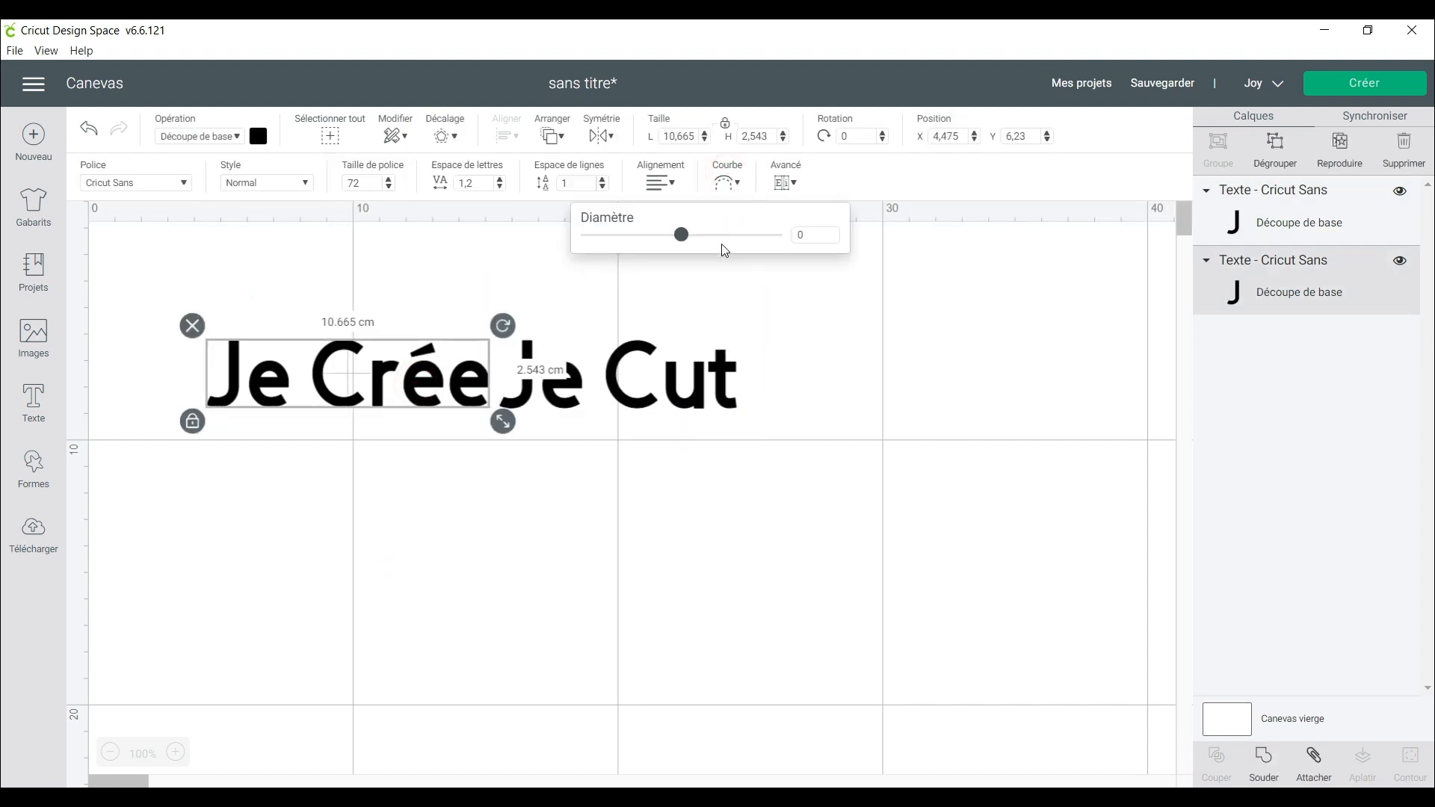
left_click_drag(680, 236, 745, 256)
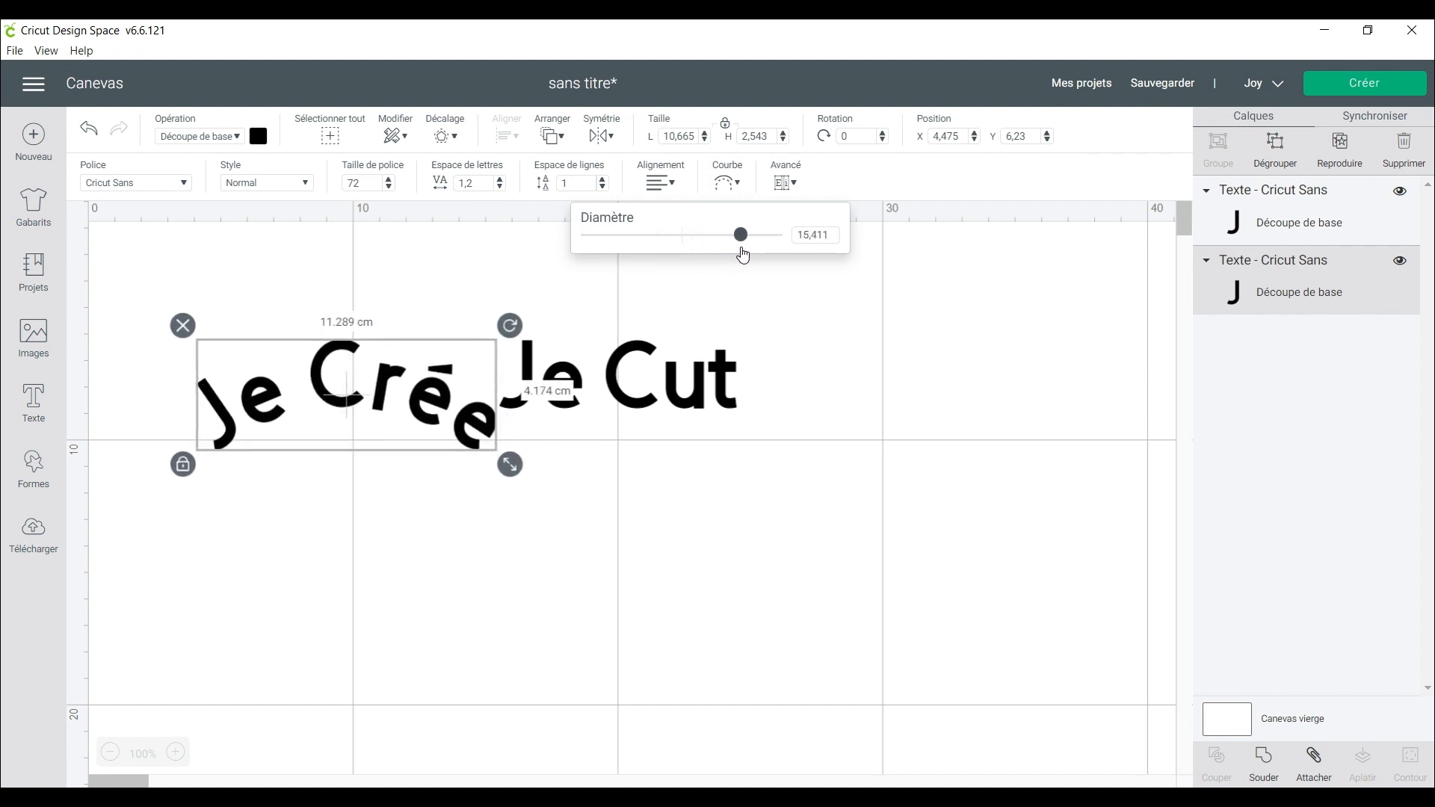
- Curve the "Je Cut" text the opposite way with a diameter of about -26.054 and move it to the end of "Je Crée"
left_click_drag(684, 402, 703, 418)
left_click(726, 182)
left_click_drag(680, 237, 636, 235)
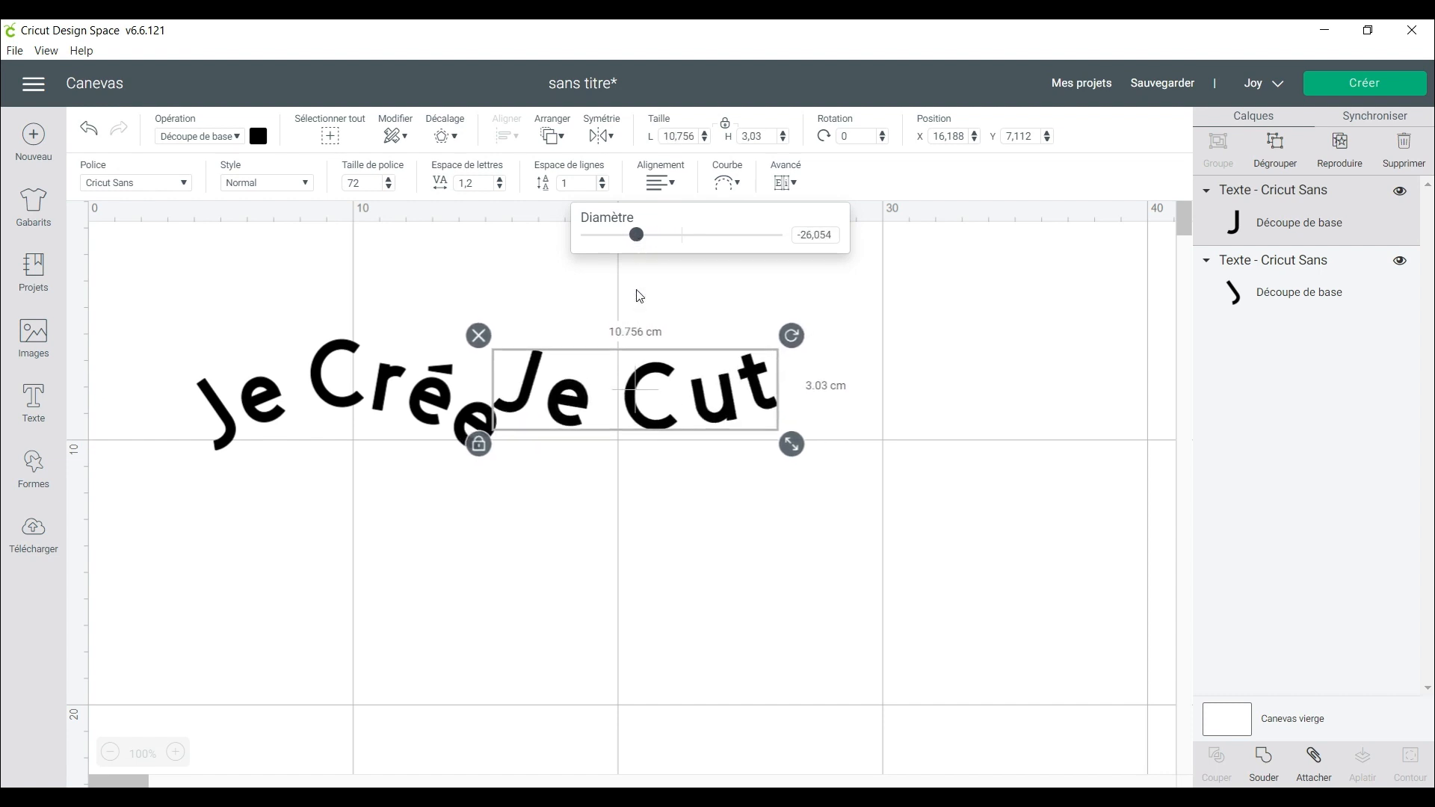
left_click_drag(650, 418, 657, 443)
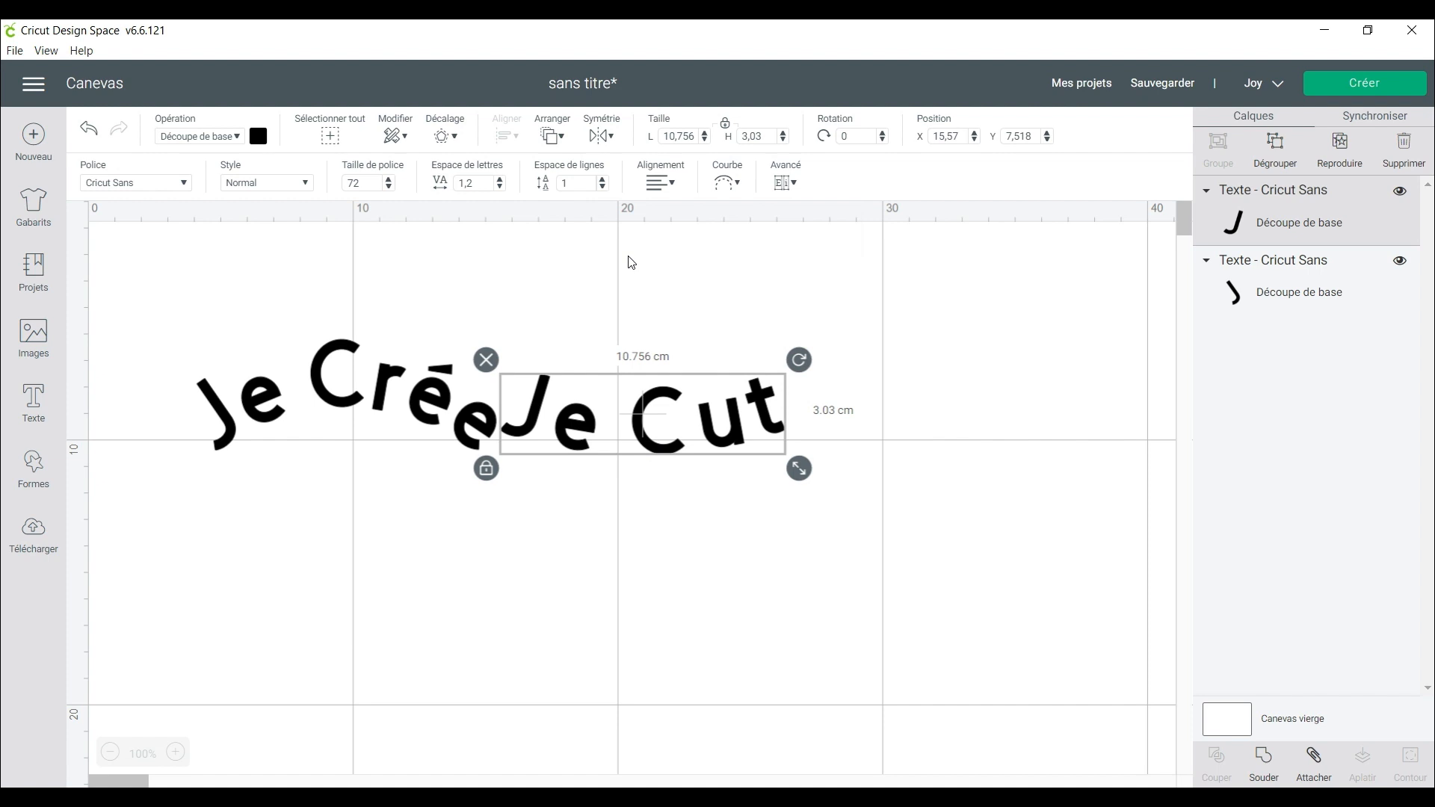
- Tighten the curve of "Je Cut" slightly and reposition it so both words form a continuous wave
left_click(725, 183)
left_click_drag(636, 237, 628, 235)
left_click_drag(720, 430, 731, 447)
left_click(939, 524)
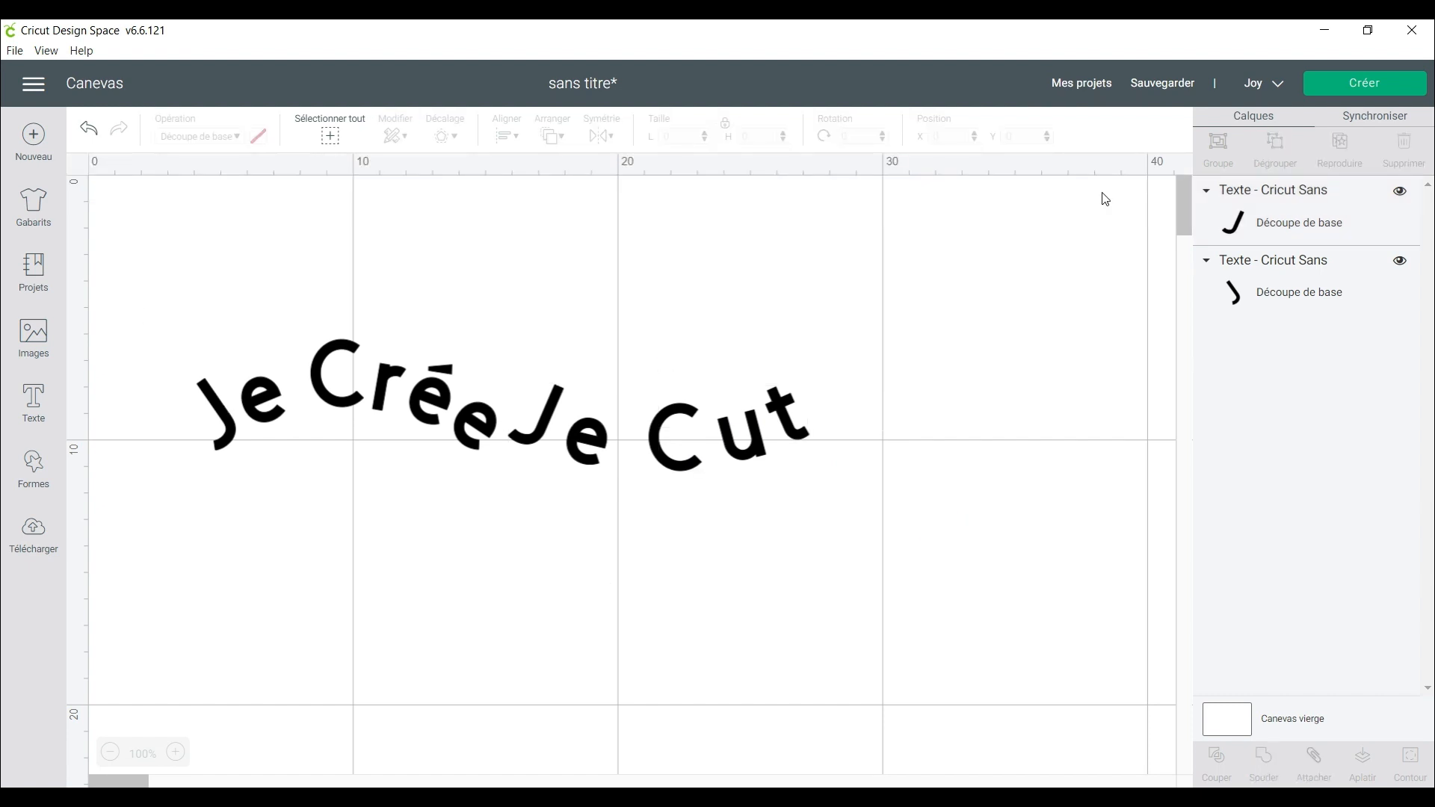
- Attach the two curved texts "Je Crée" and "Je Cut" to each other
left_click_drag(336, 278, 798, 526)
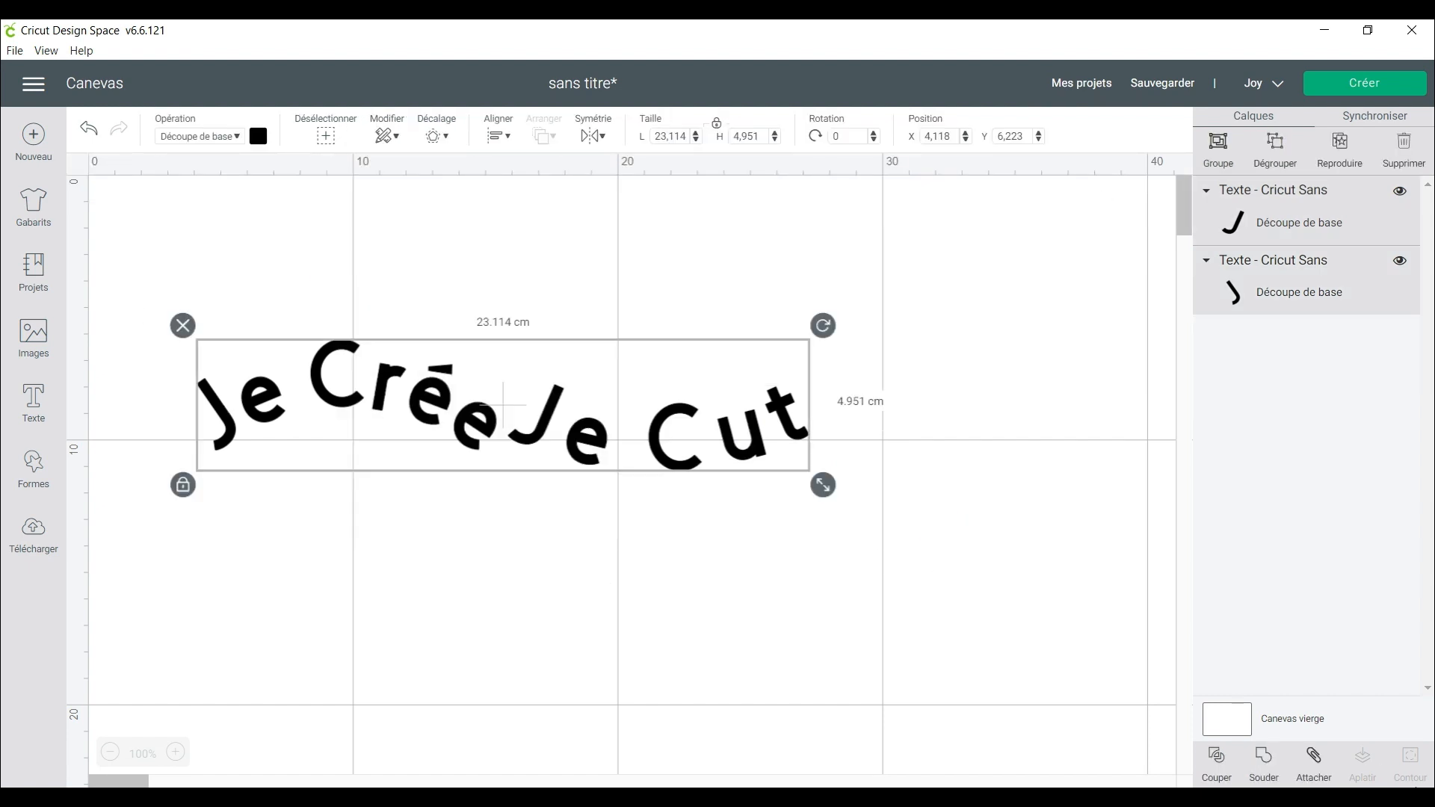
left_click(1302, 770)
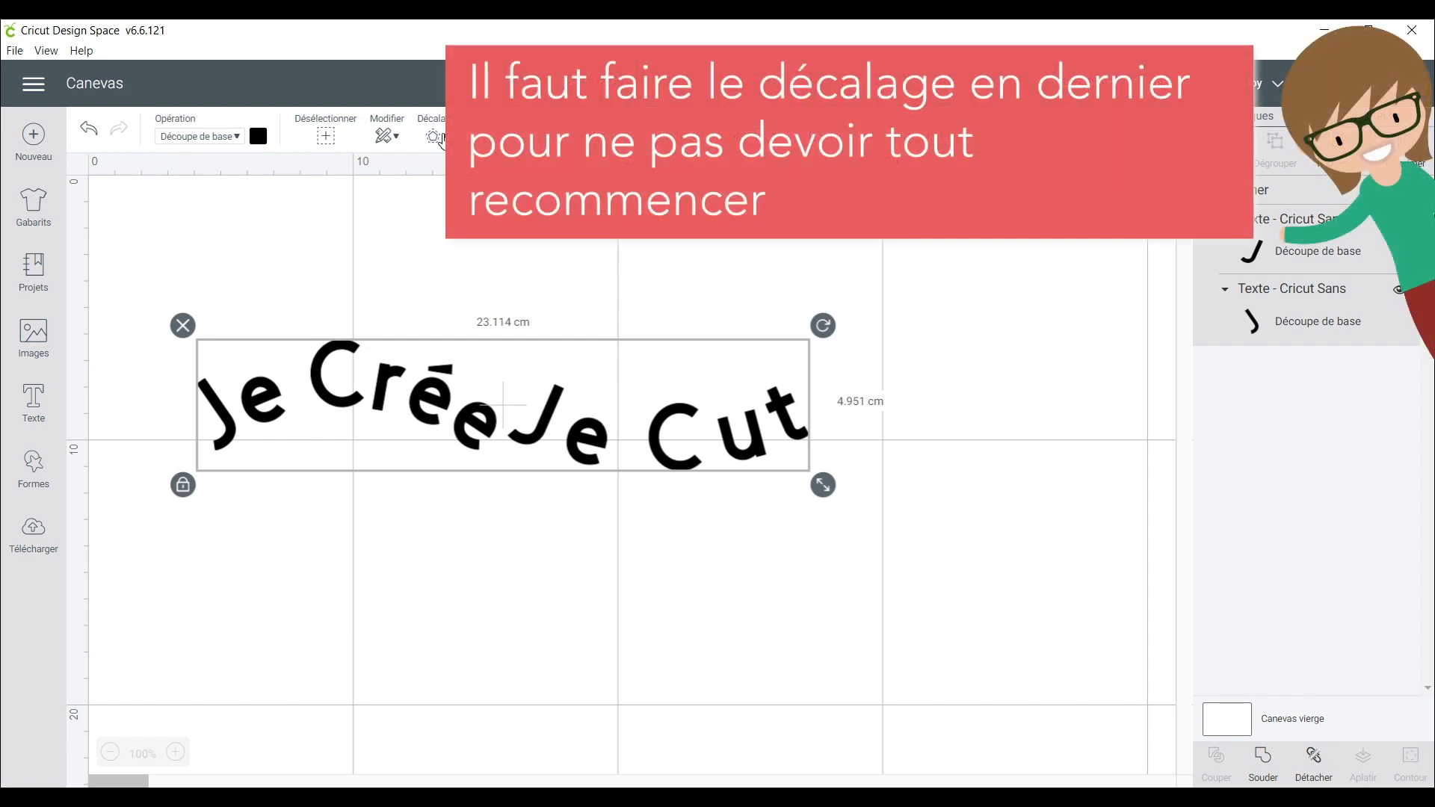
- Try a merged, rounded offset of 1.023 cm around the attached texts and delete the offset layer
left_click(441, 140)
left_click_drag(398, 258, 406, 262)
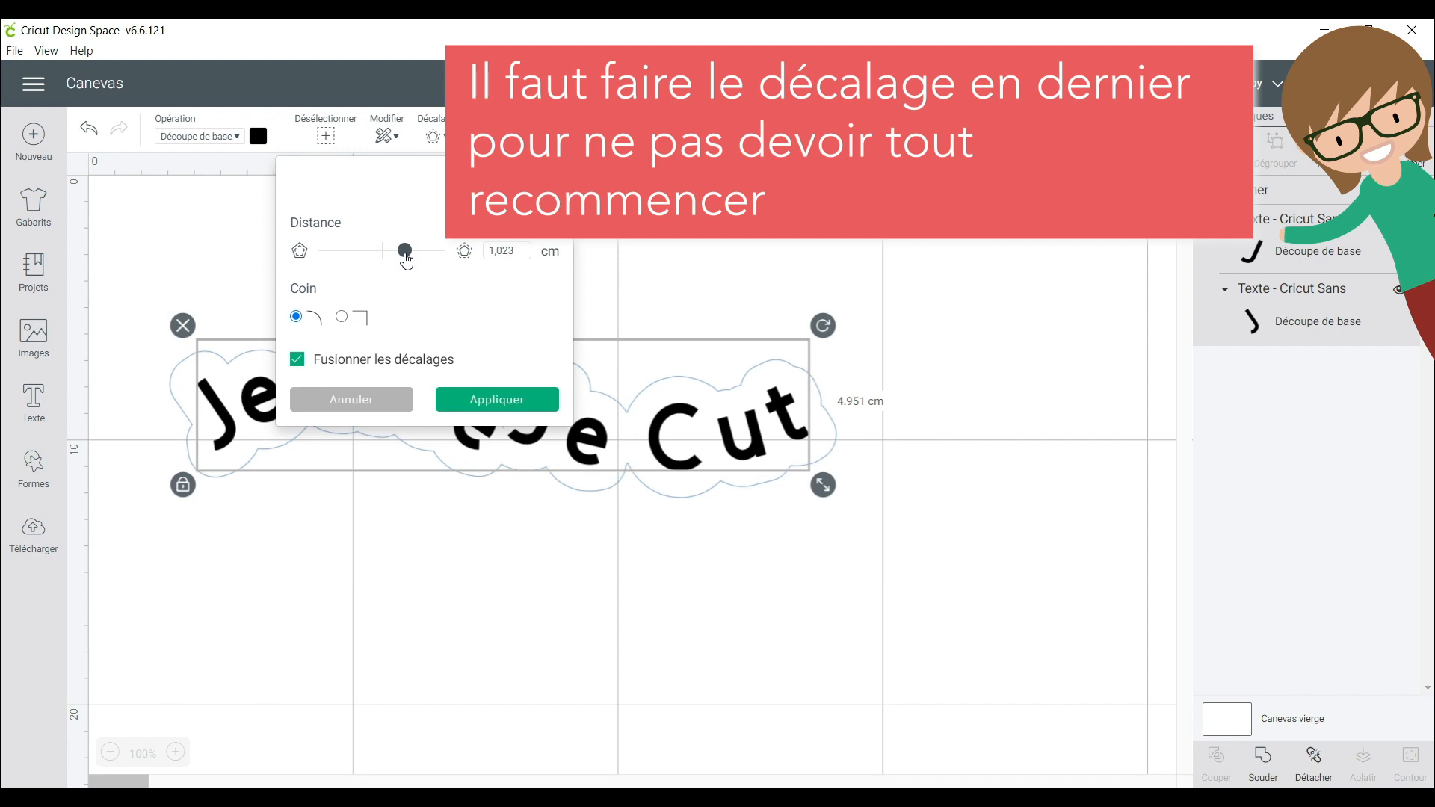
left_click(485, 400)
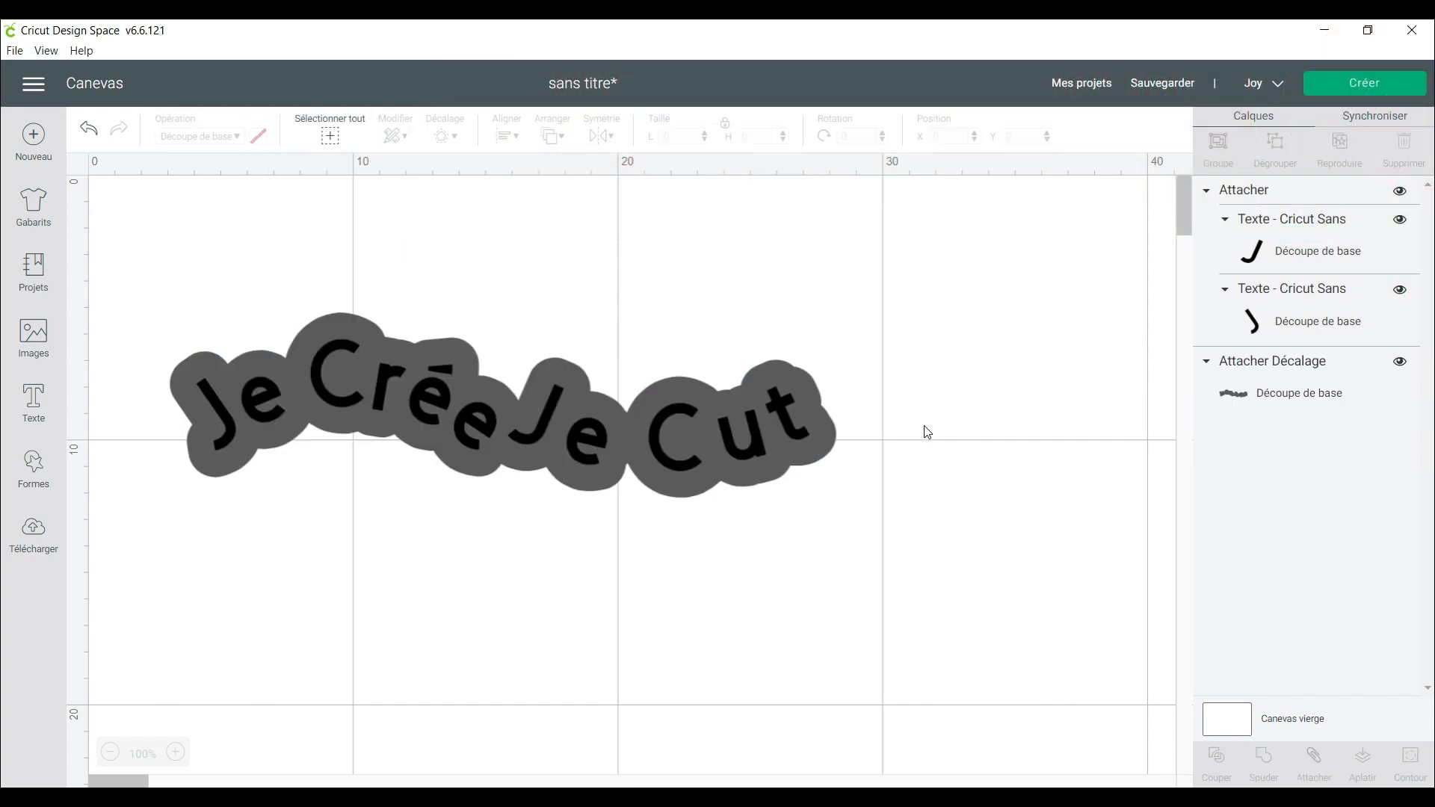
left_click(1356, 389)
key("Delete")
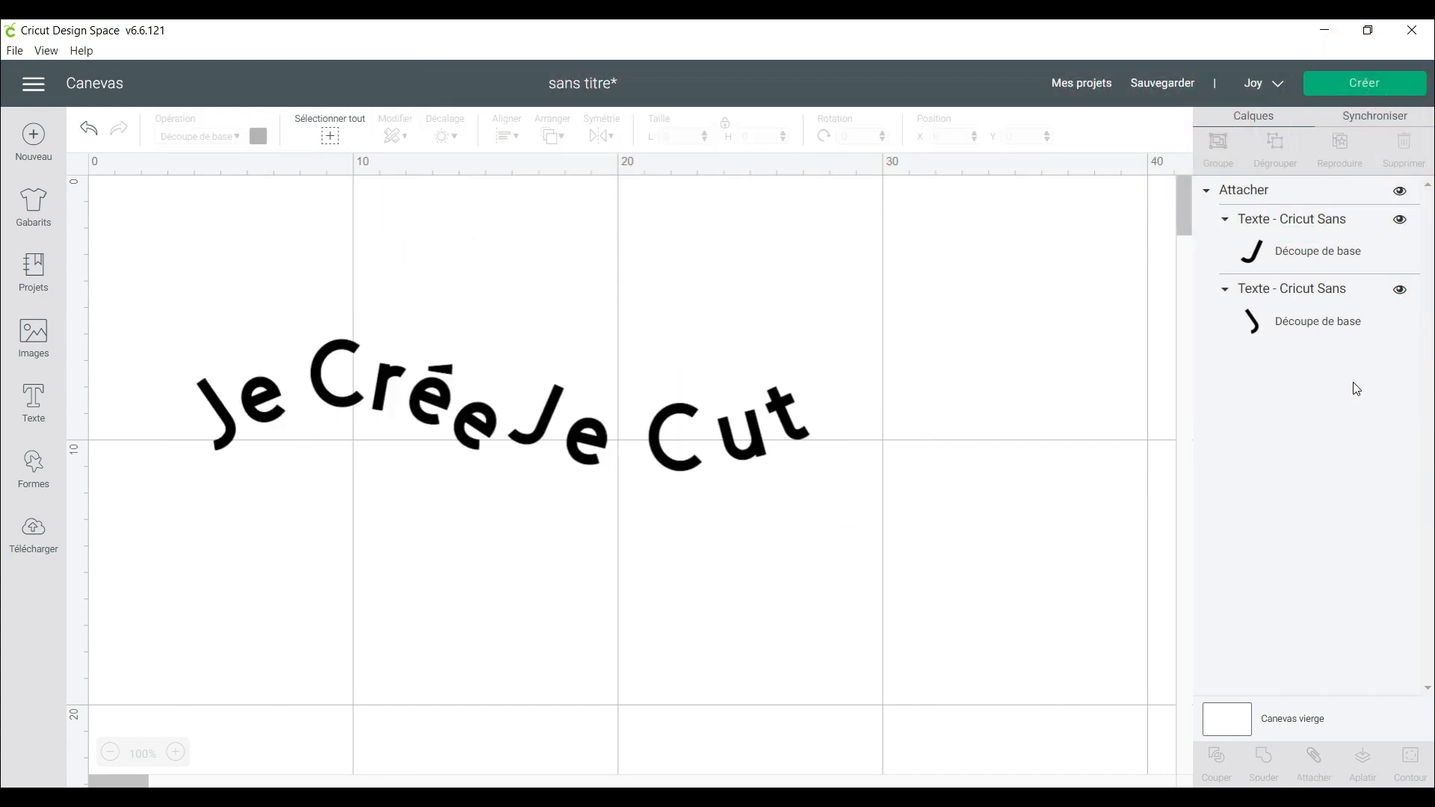
- Change the attached "Je Cut" text to the system font Abecedary Stencil and set its curve diameter to about 10.592
left_click(338, 404)
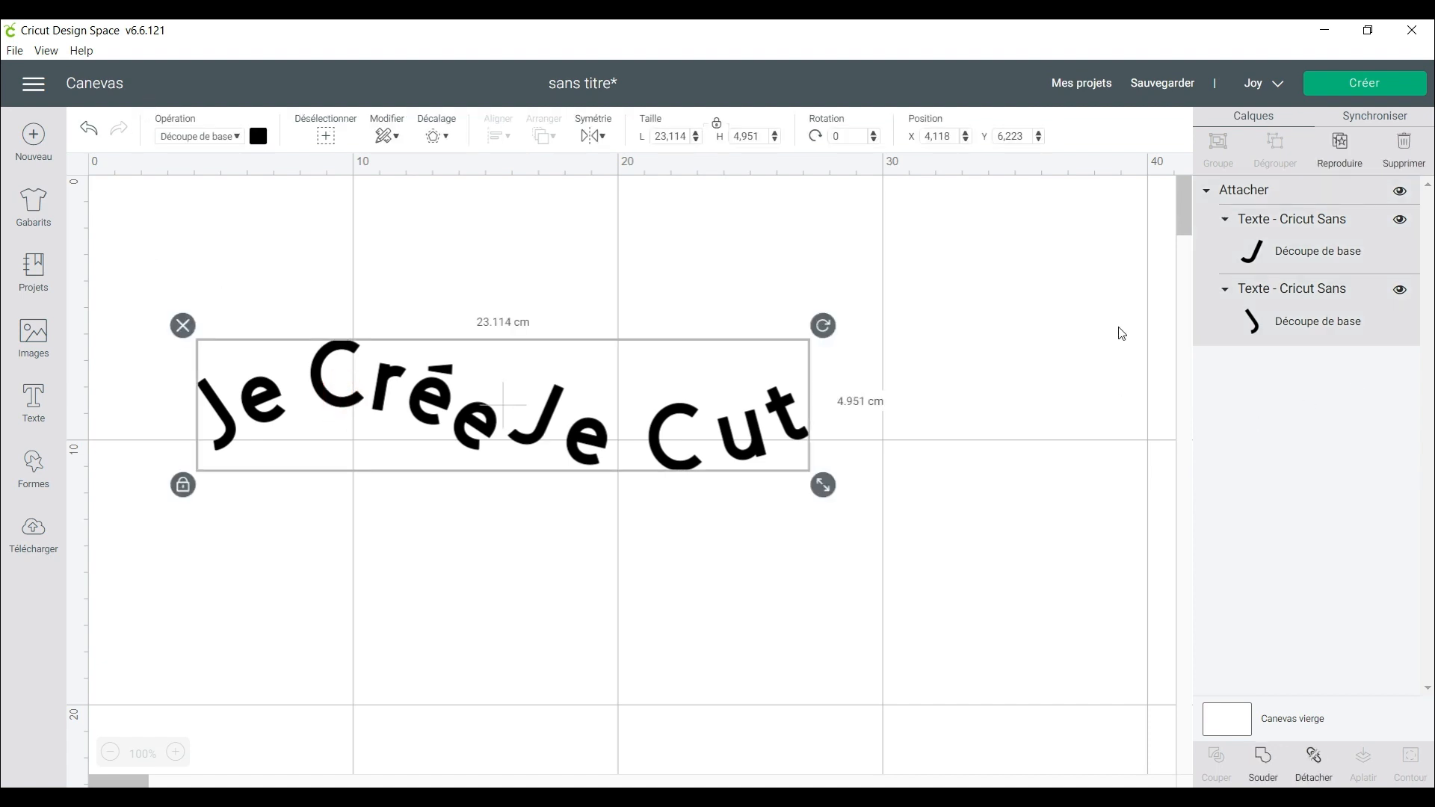
left_click(1225, 263)
left_click(180, 193)
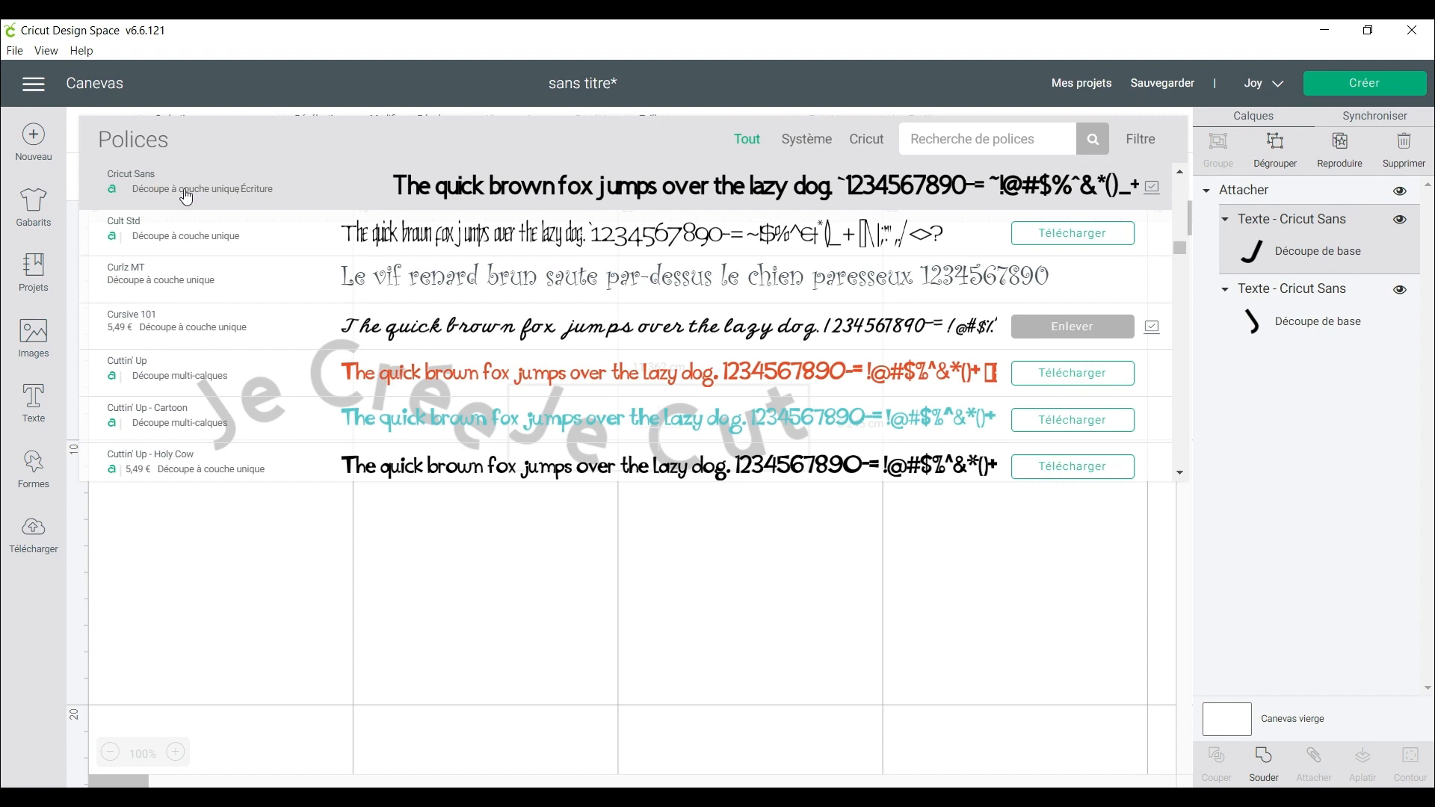
left_click(806, 140)
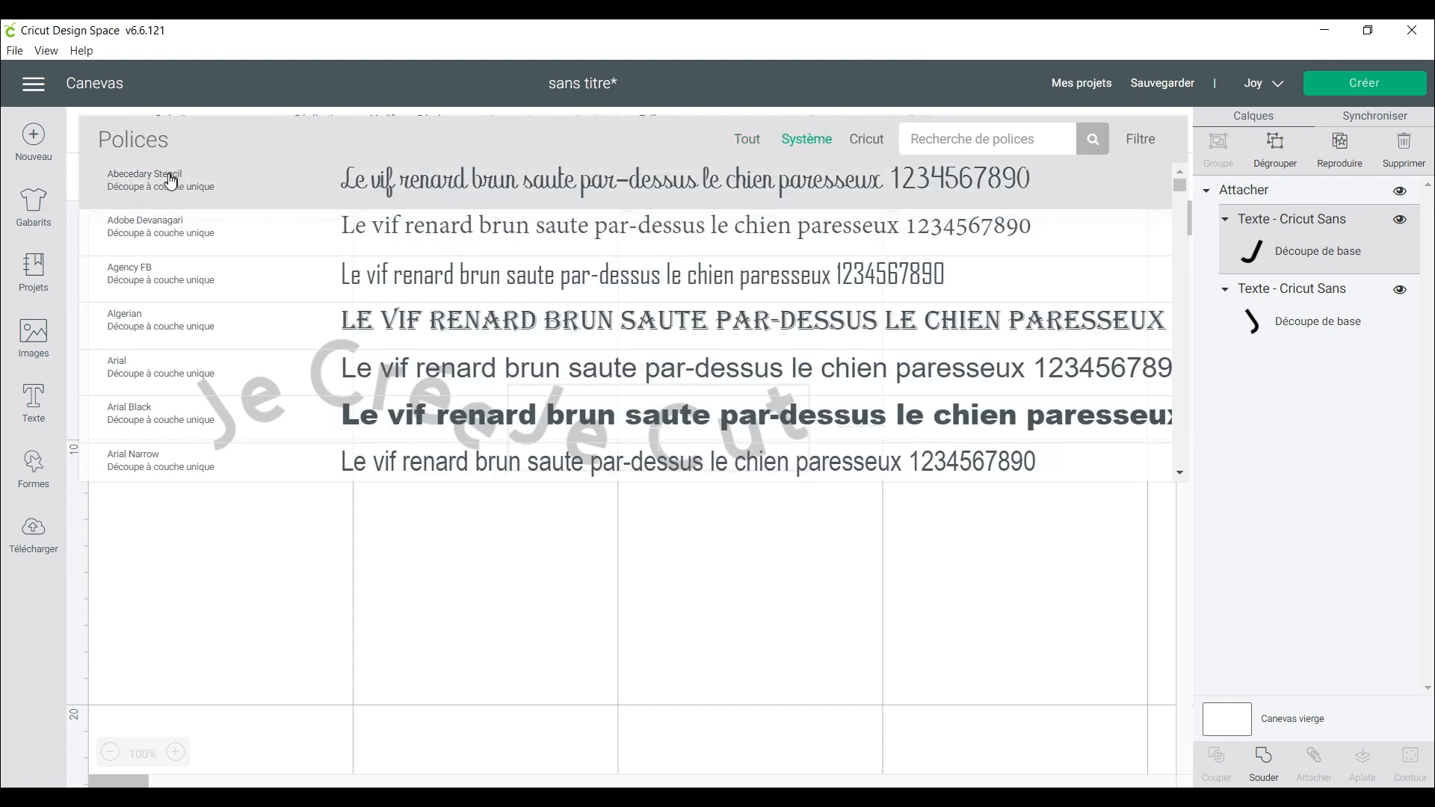
left_click(511, 192)
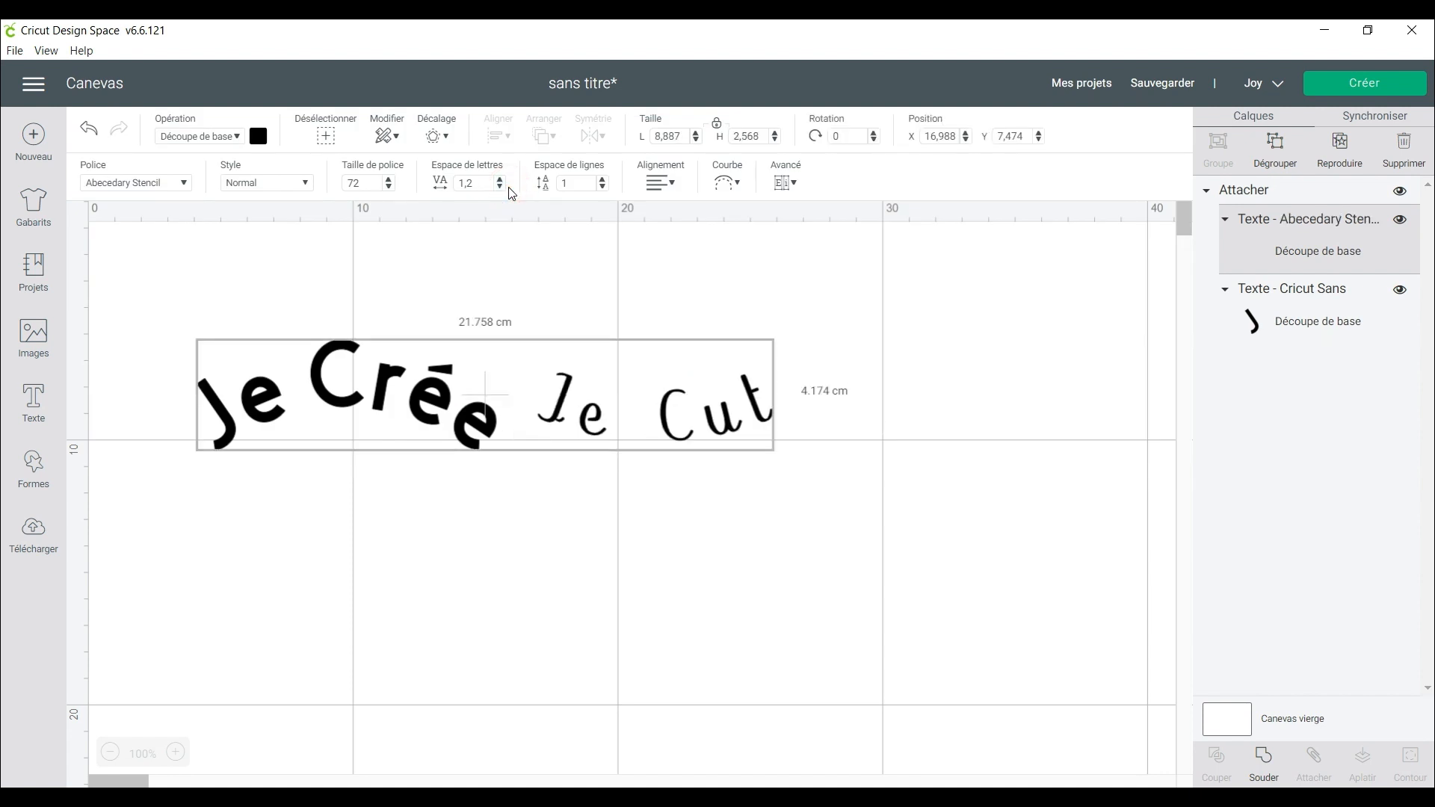
left_click(726, 182)
left_click_drag(630, 238, 746, 251)
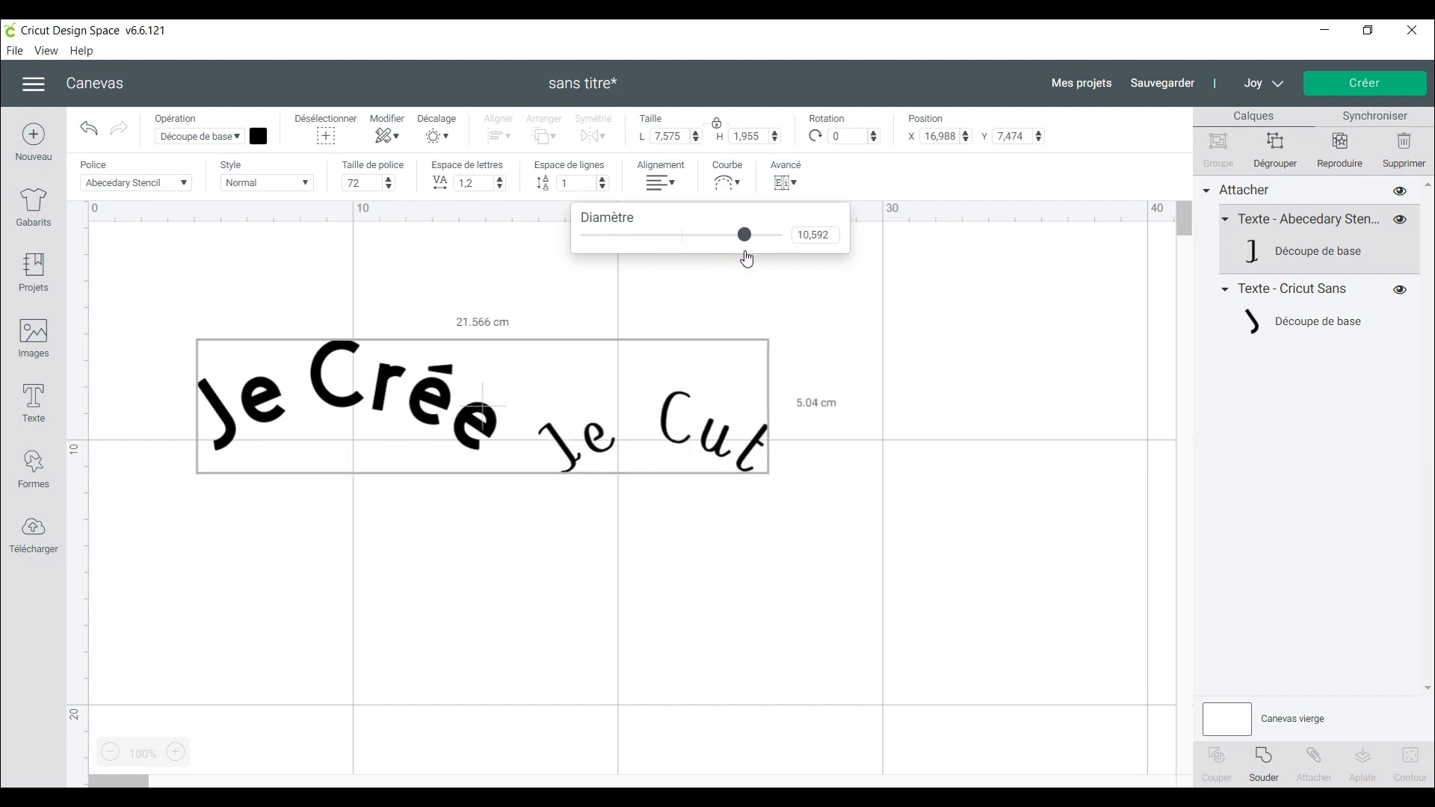
- Examine the style options for the "Je Cut" text and the list of Cricut fonts
left_click(284, 185)
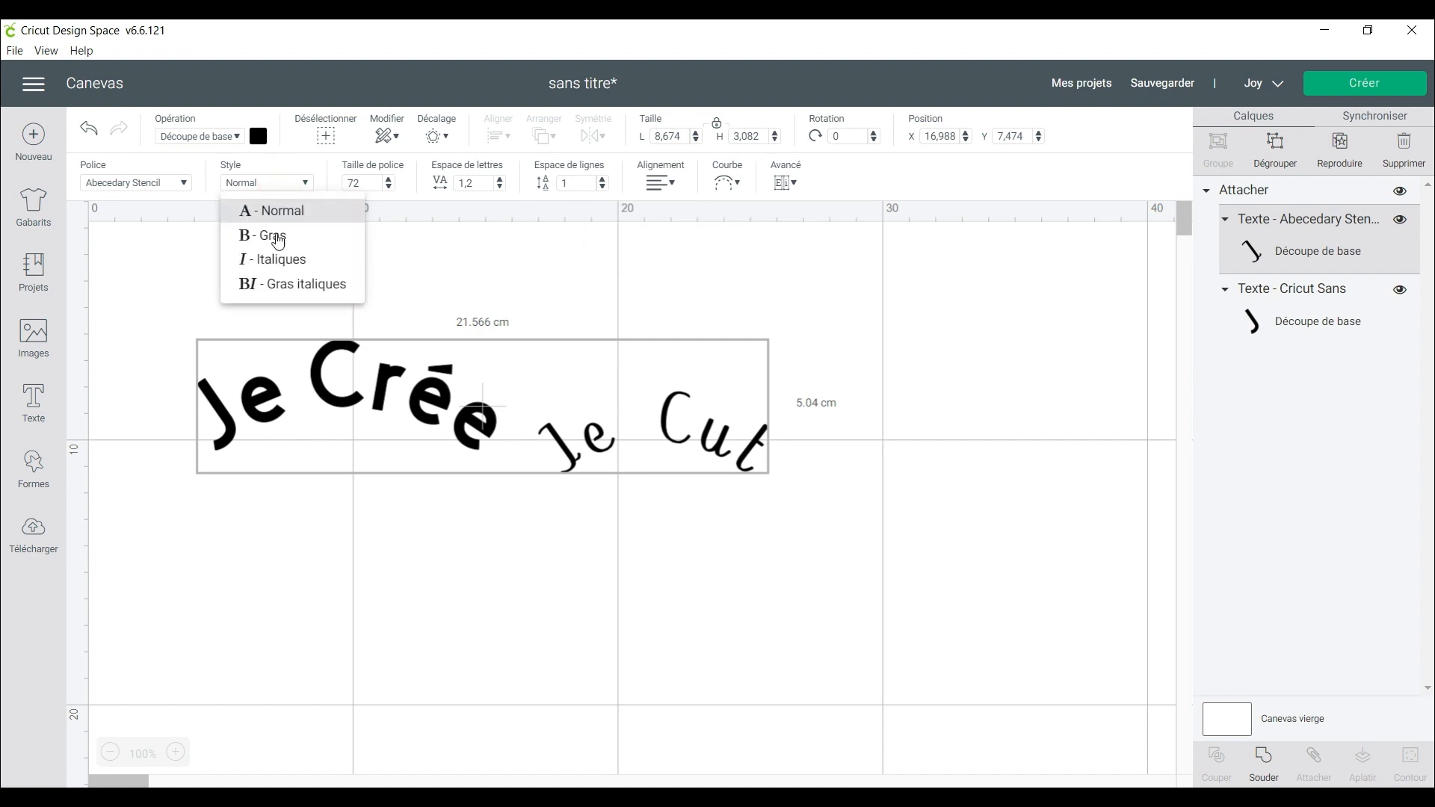
left_click(267, 158)
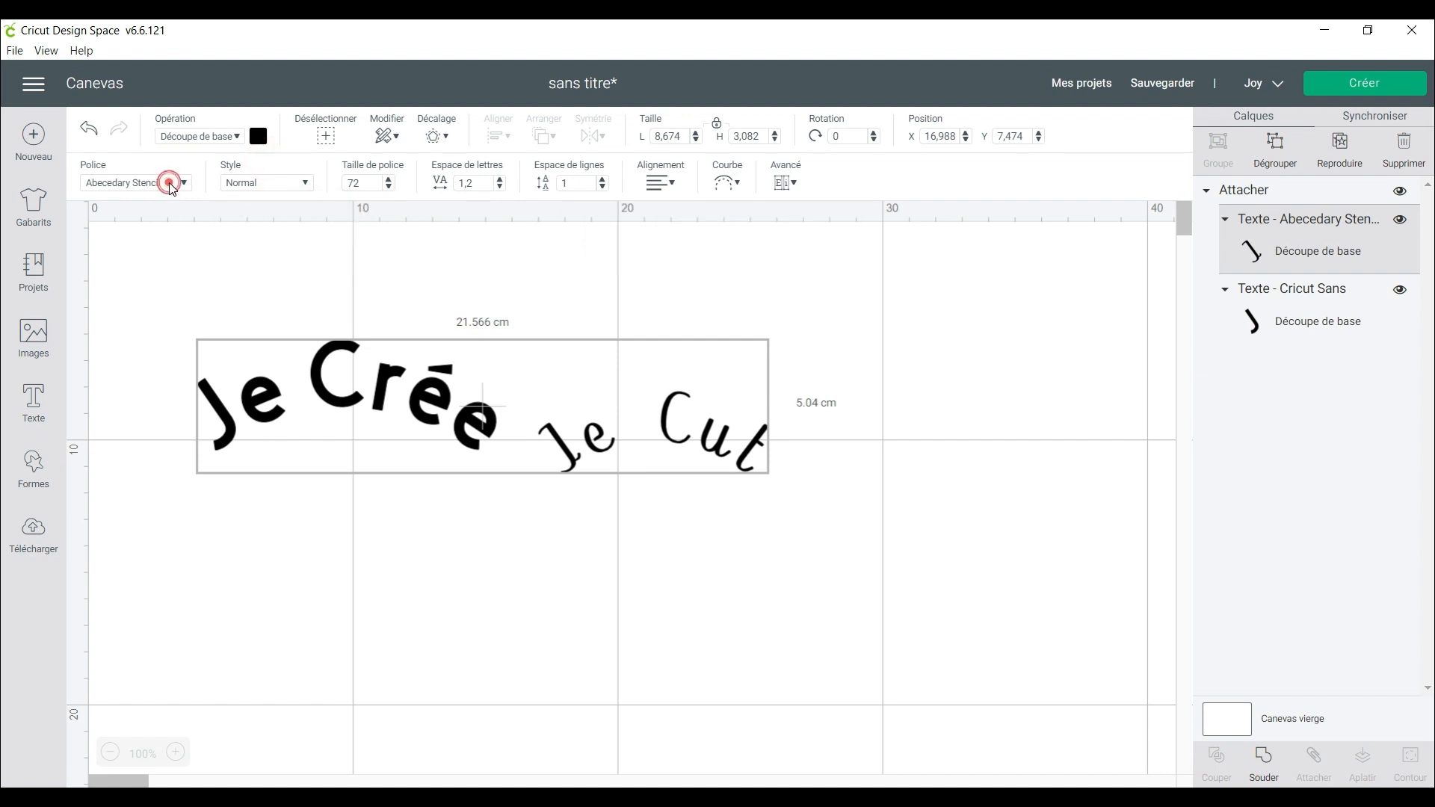
left_click(168, 183)
left_click(867, 138)
left_click(516, 280)
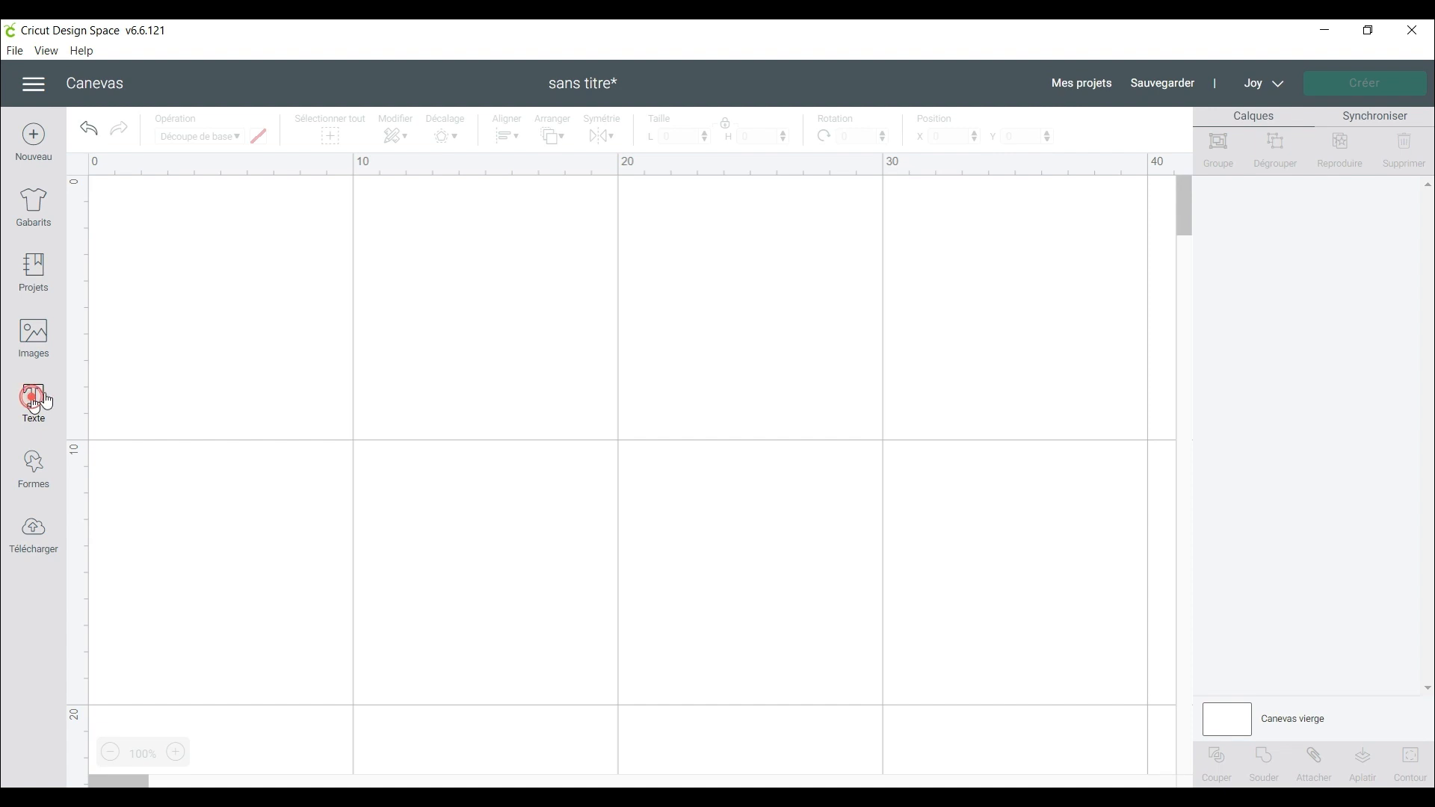
- Add the text "Je Crée" on the blank canvas and set its style to Normal
left_click(34, 406)
type("Je Crée")
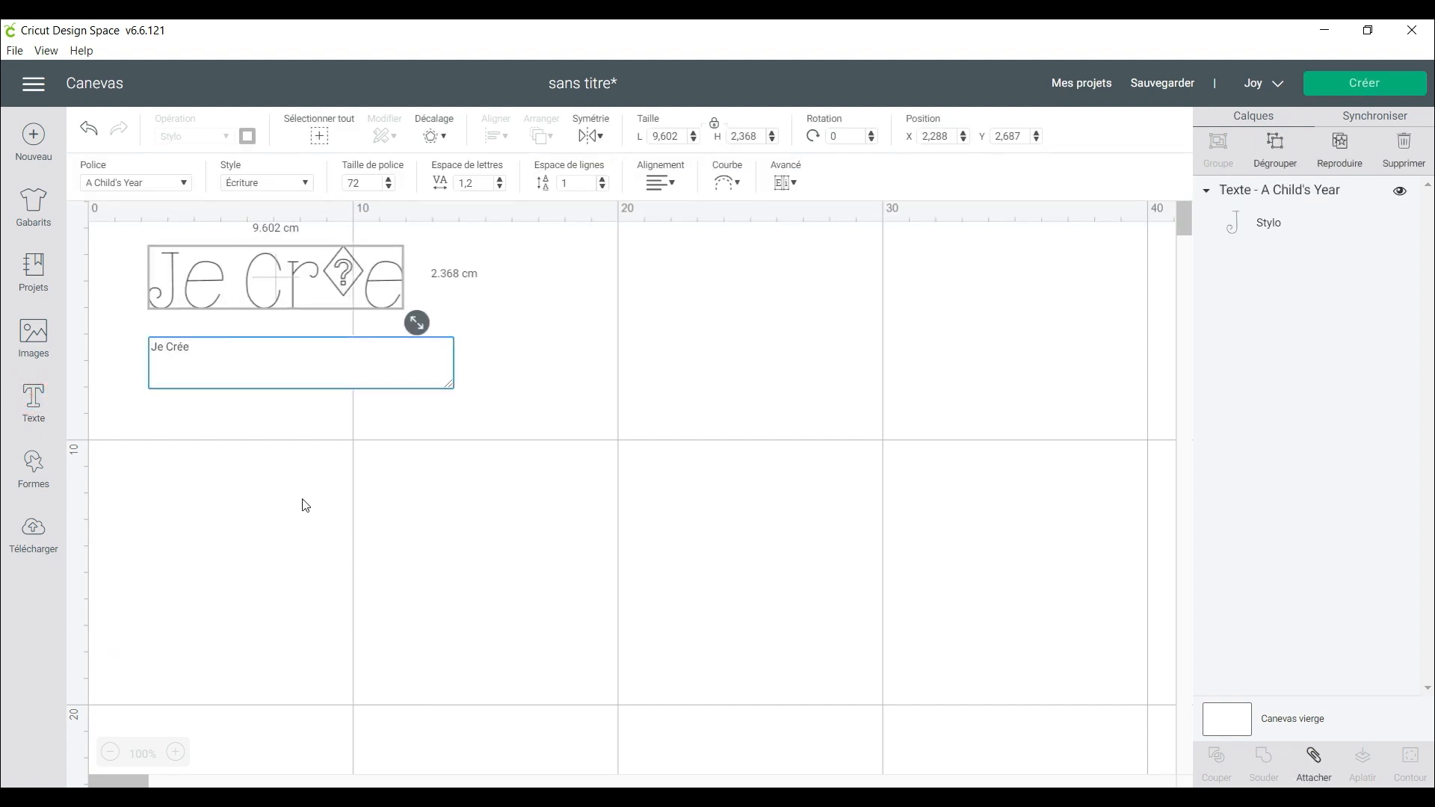
left_click(247, 185)
left_click(274, 212)
- Change the "Je Crée" text to the Cricut font Chloe and move it to about X 12.7, Y 4.0 on the canvas
left_click(146, 187)
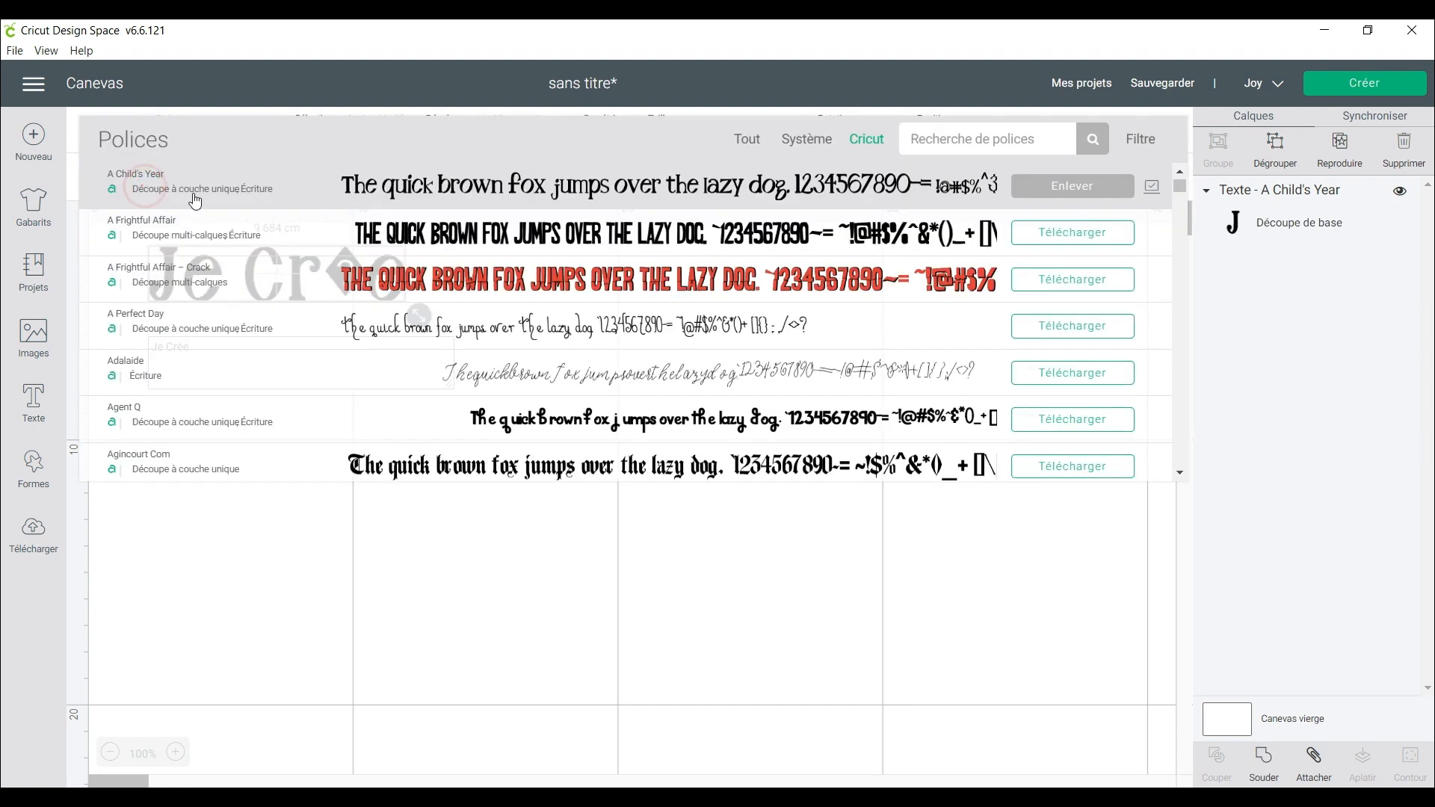
left_click(961, 137)
type("chlo")
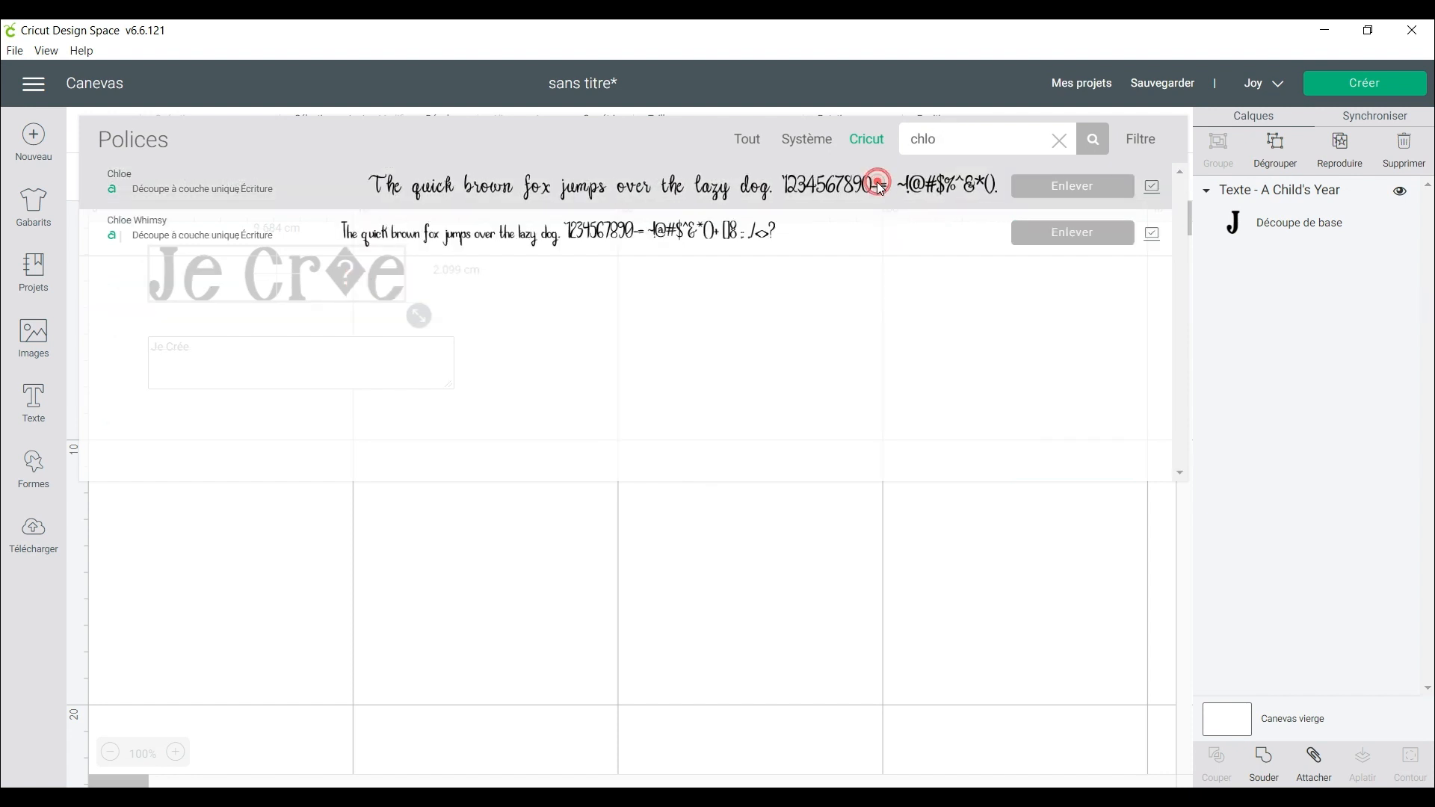
left_click(867, 186)
left_click(400, 310)
left_click_drag(400, 310, 567, 313)
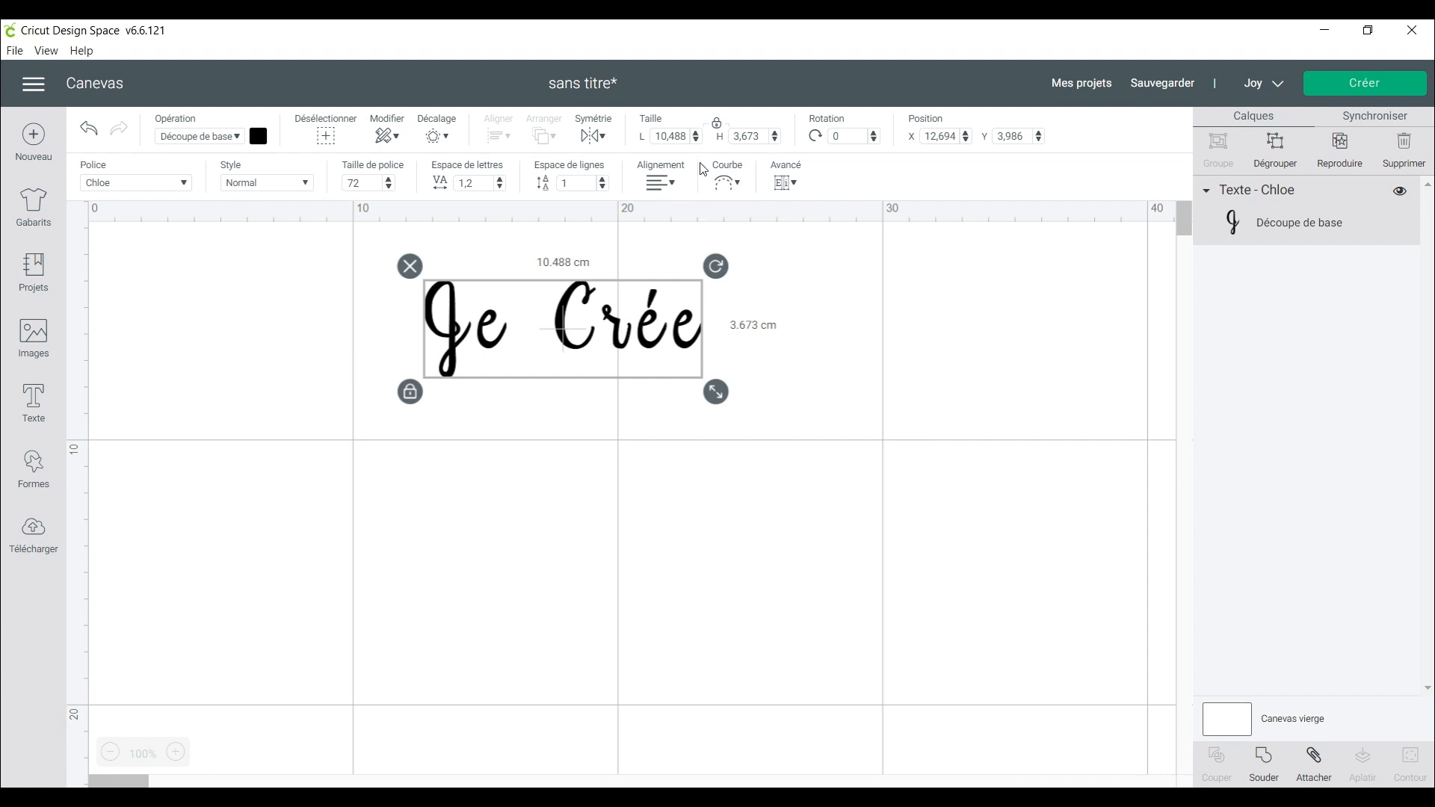
- Add a circle shape and align the "Je Crée" text just over its upper edge
left_click(28, 465)
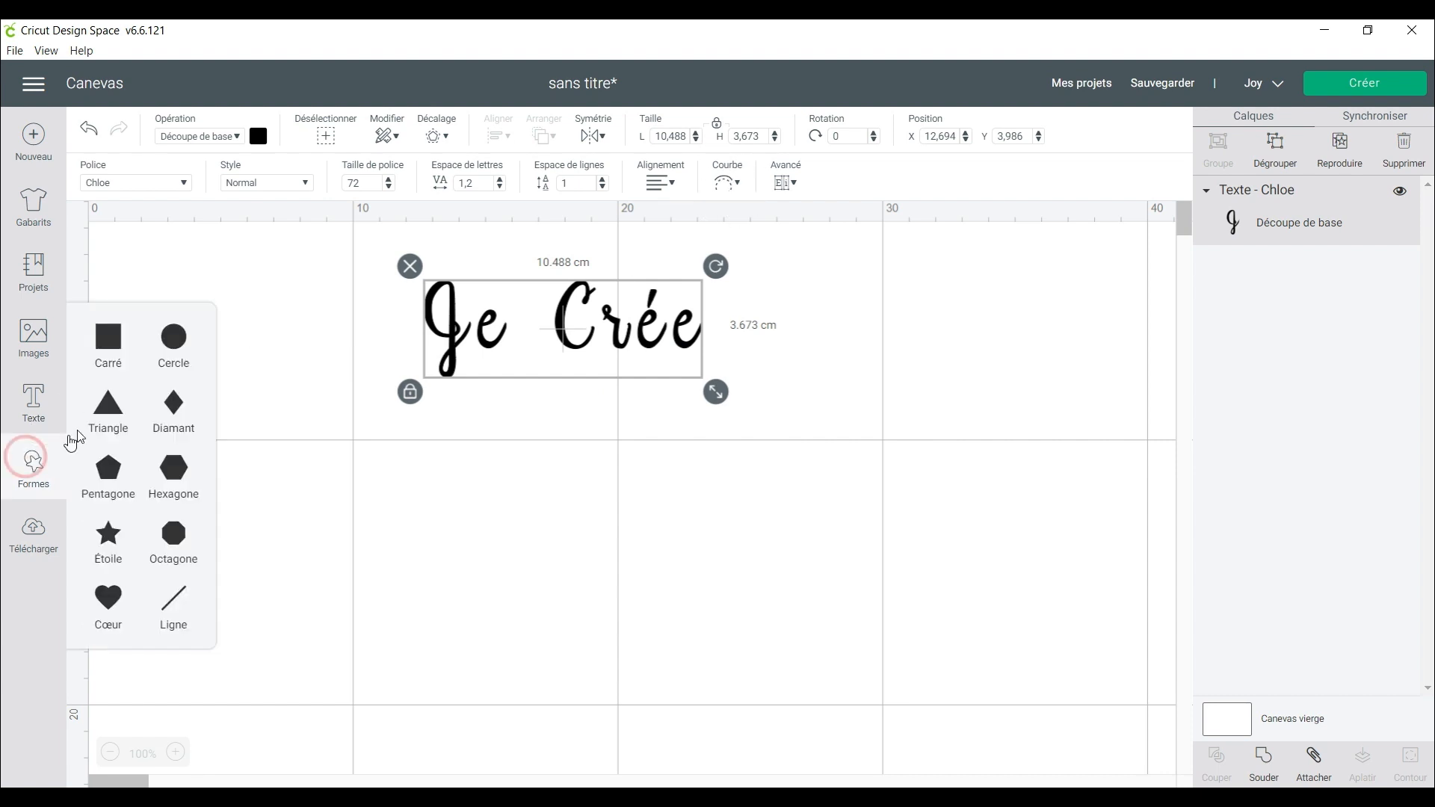
left_click(178, 346)
left_click_drag(657, 334, 665, 367)
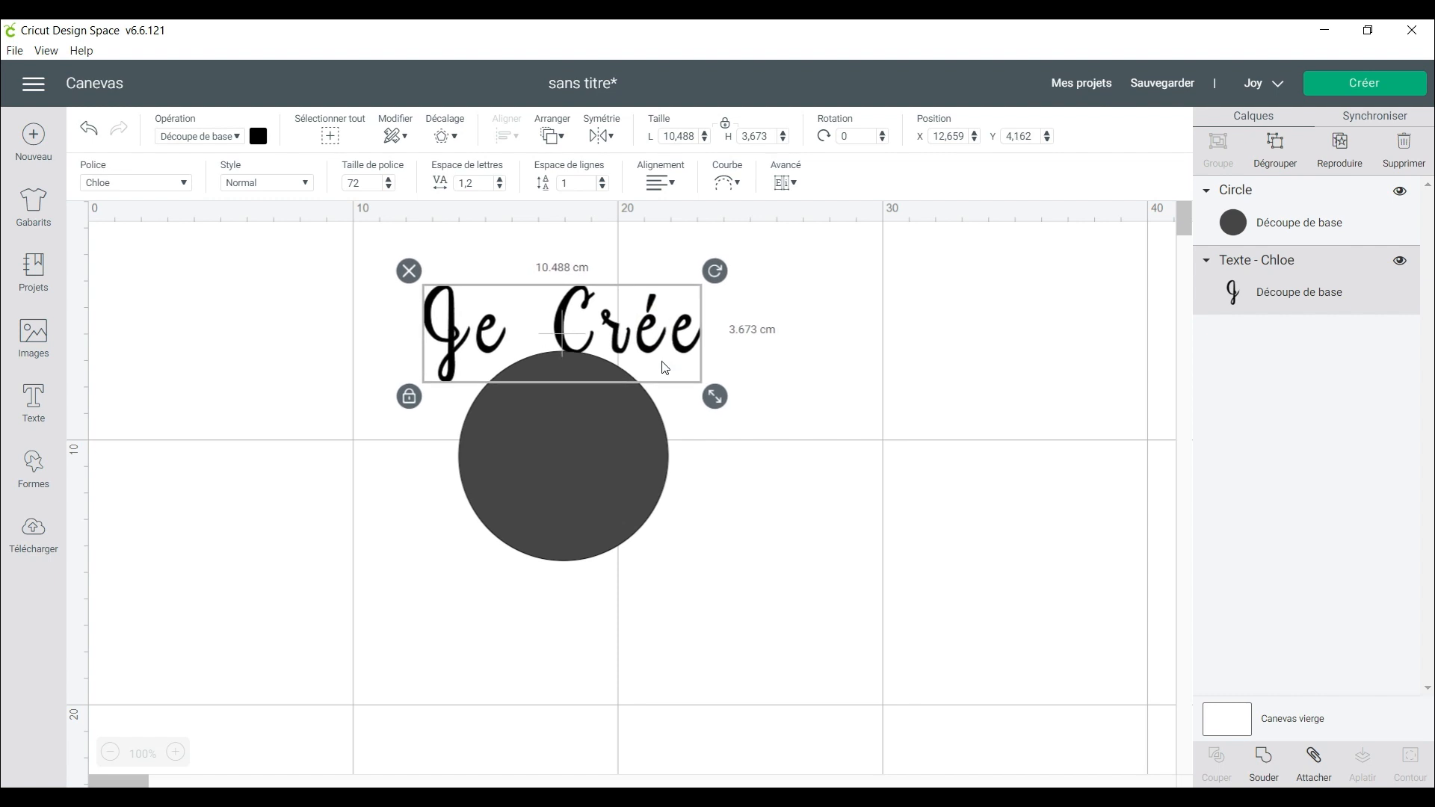
- Ungroup the "Je Crée" text into letters and arrange the final "r", "é" and "e" along the circle's upper right curve, tilted to follow it
left_click(787, 183)
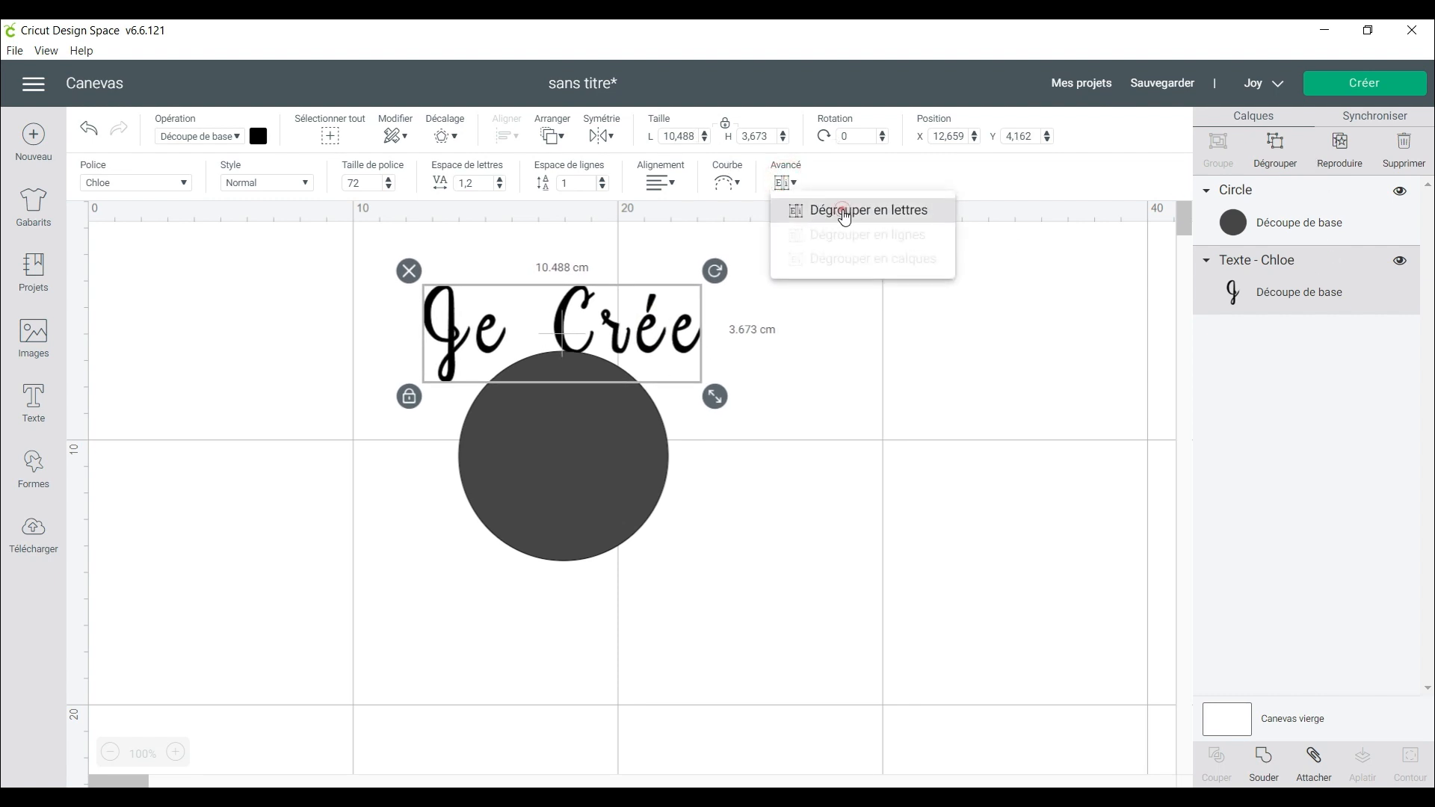
left_click(842, 210)
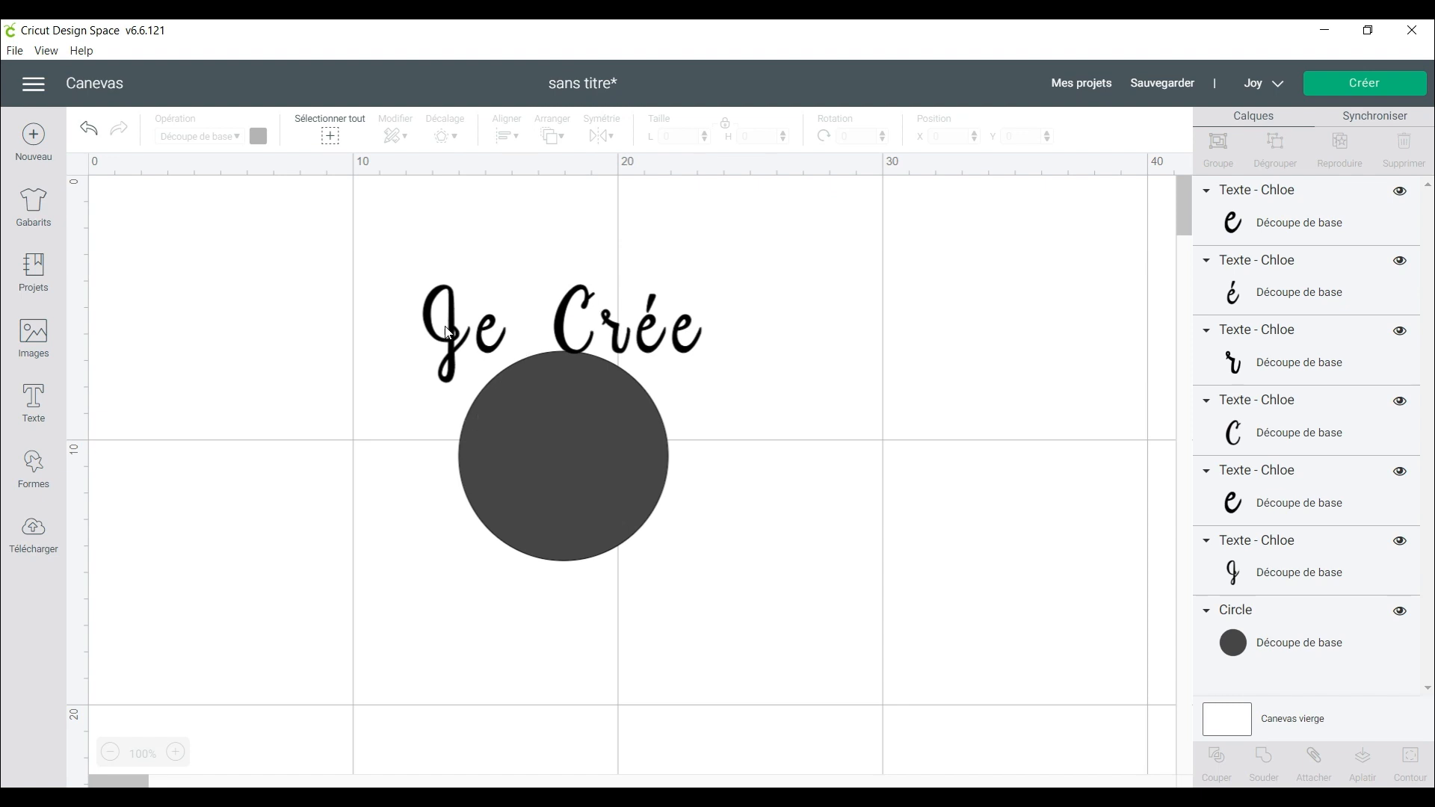
left_click_drag(625, 340, 624, 357)
left_click_drag(642, 304, 675, 392)
left_click(822, 435)
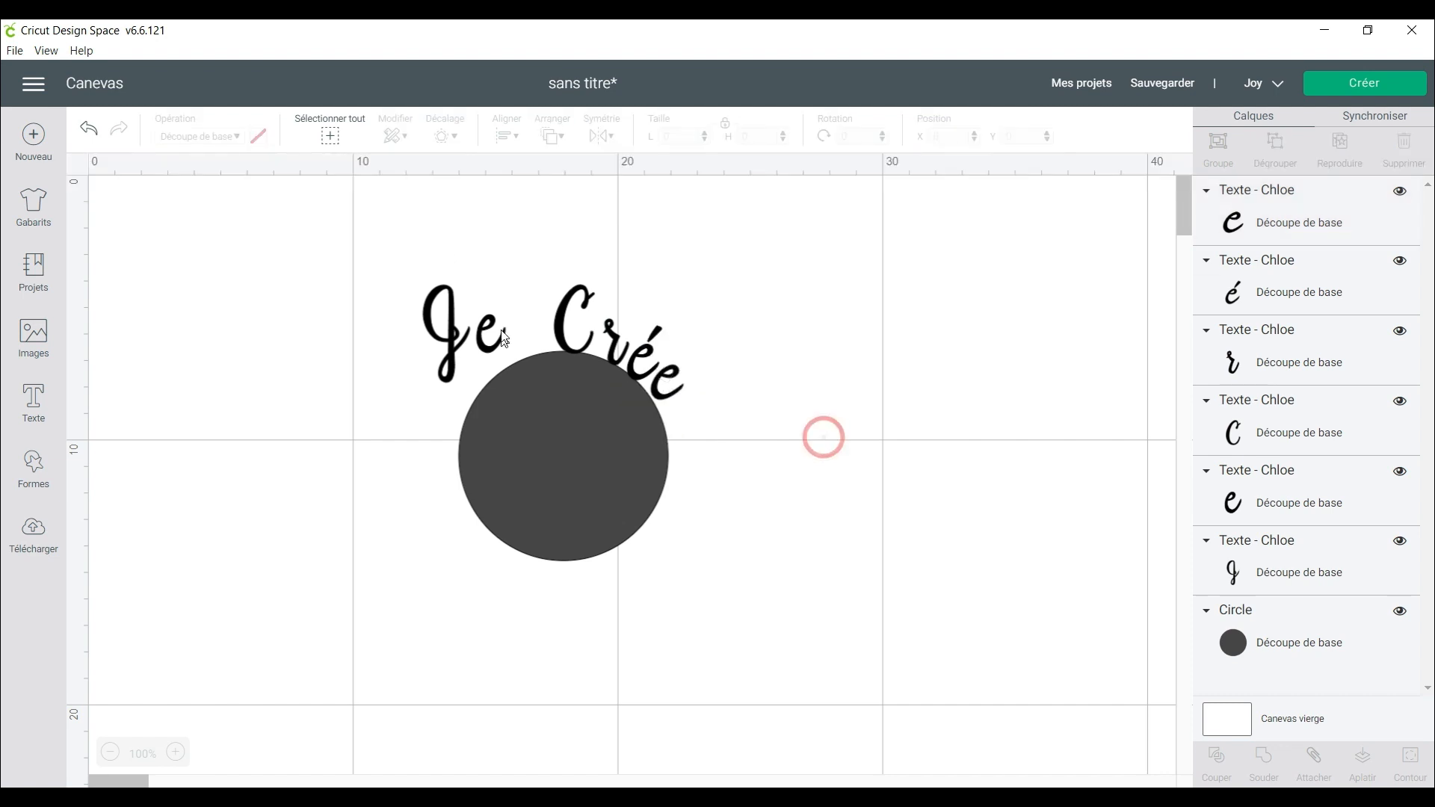
- Fit the letters "J" and "e" of "Je" to the circle's upper left curve and tighten the spacing of the last letters of "Crée"
left_click(499, 345)
left_click_drag(499, 345, 555, 312)
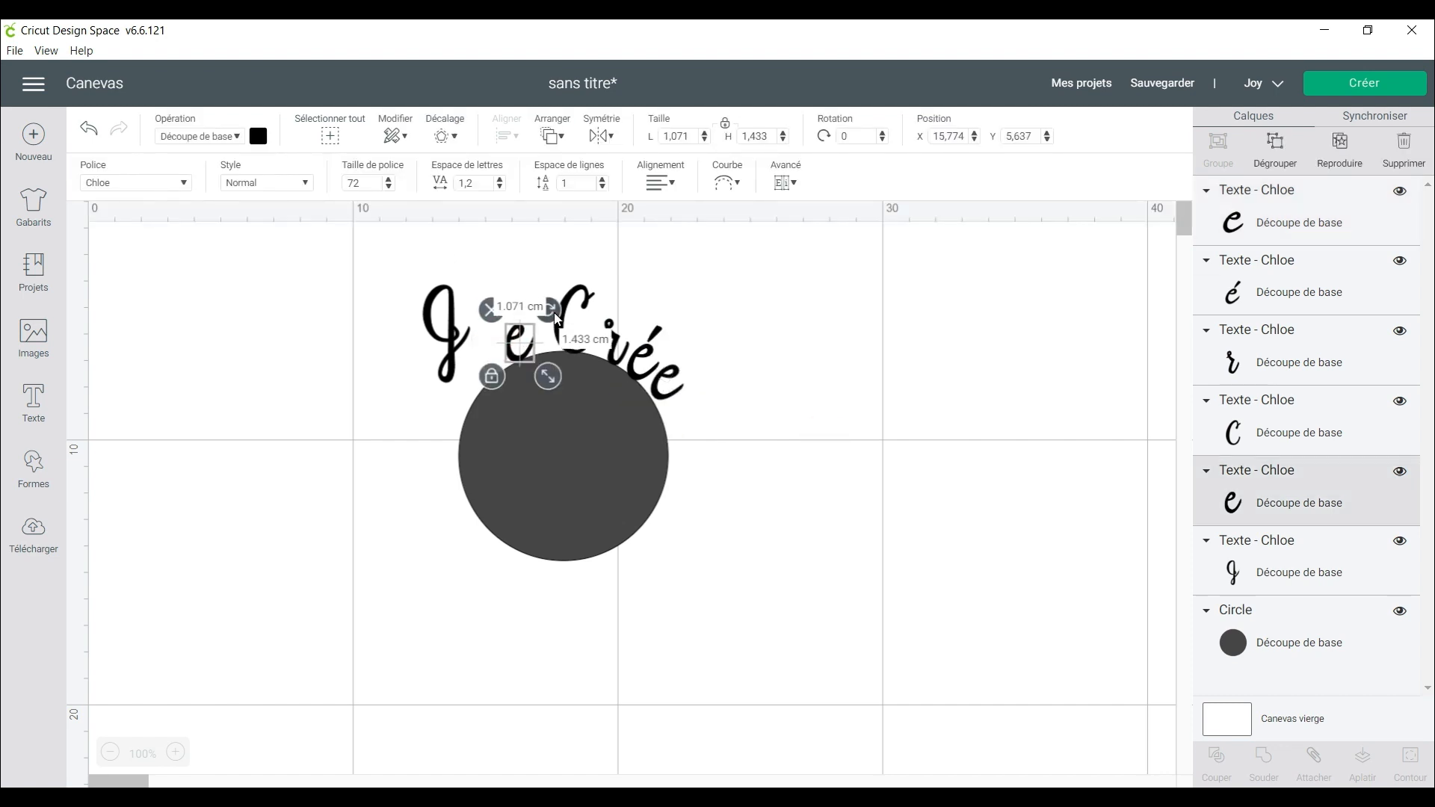
left_click(628, 370)
left_click_drag(628, 370, 609, 355)
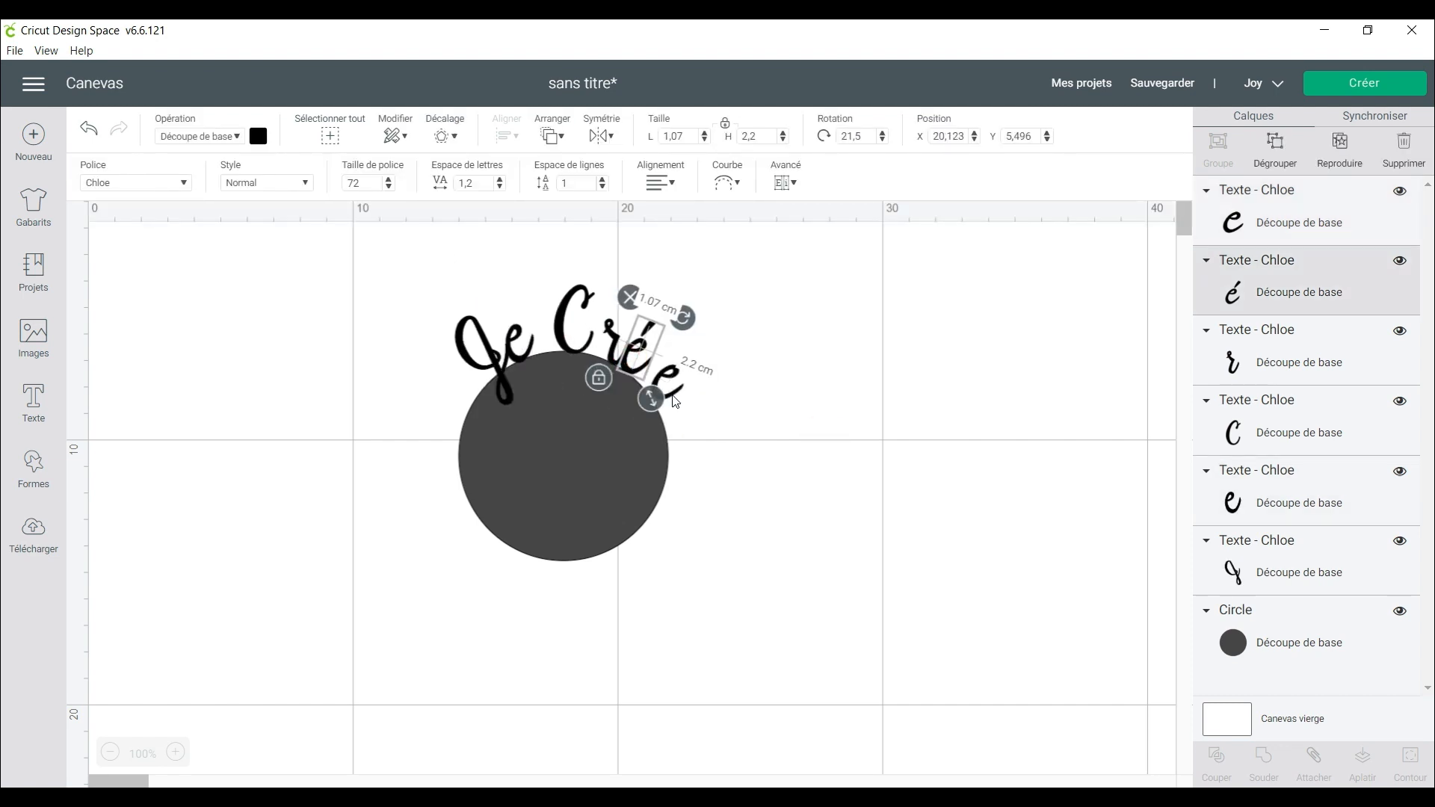
left_click(730, 428)
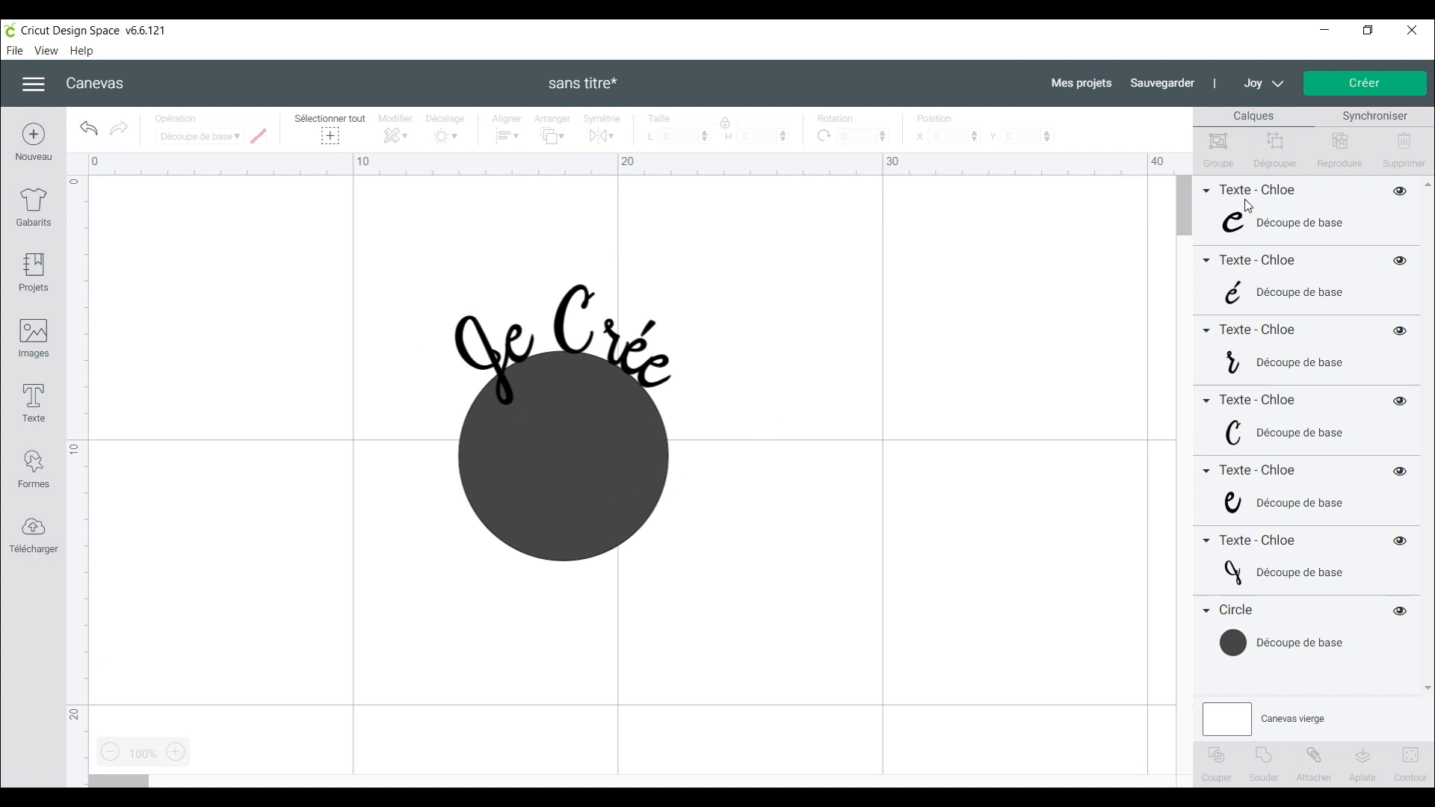
- Attach the six curved "Je Crée" letters together and move them off the circle to about X 27.0, Y 3.1
left_click(1225, 215)
left_click(1280, 583, "shift")
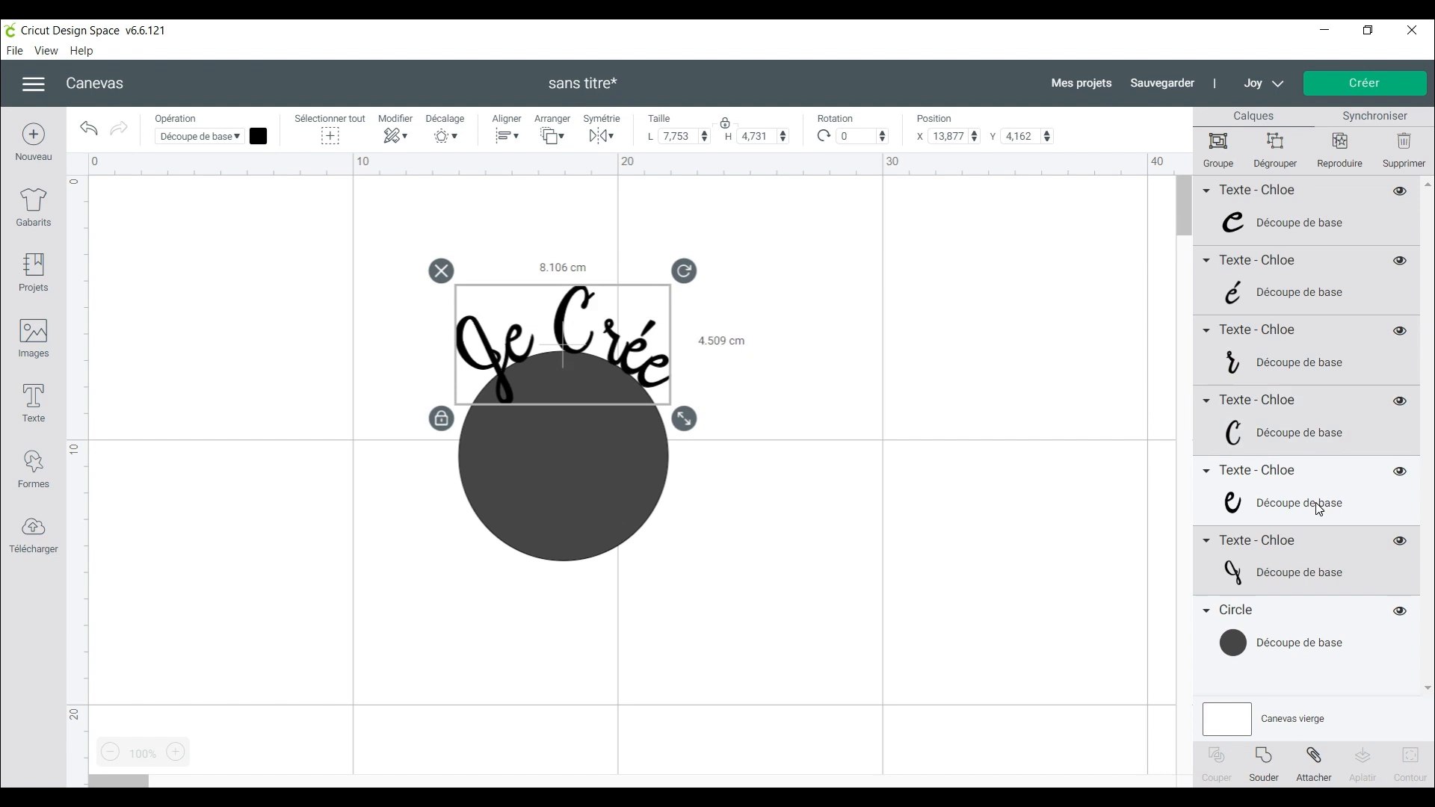
left_click(1318, 767)
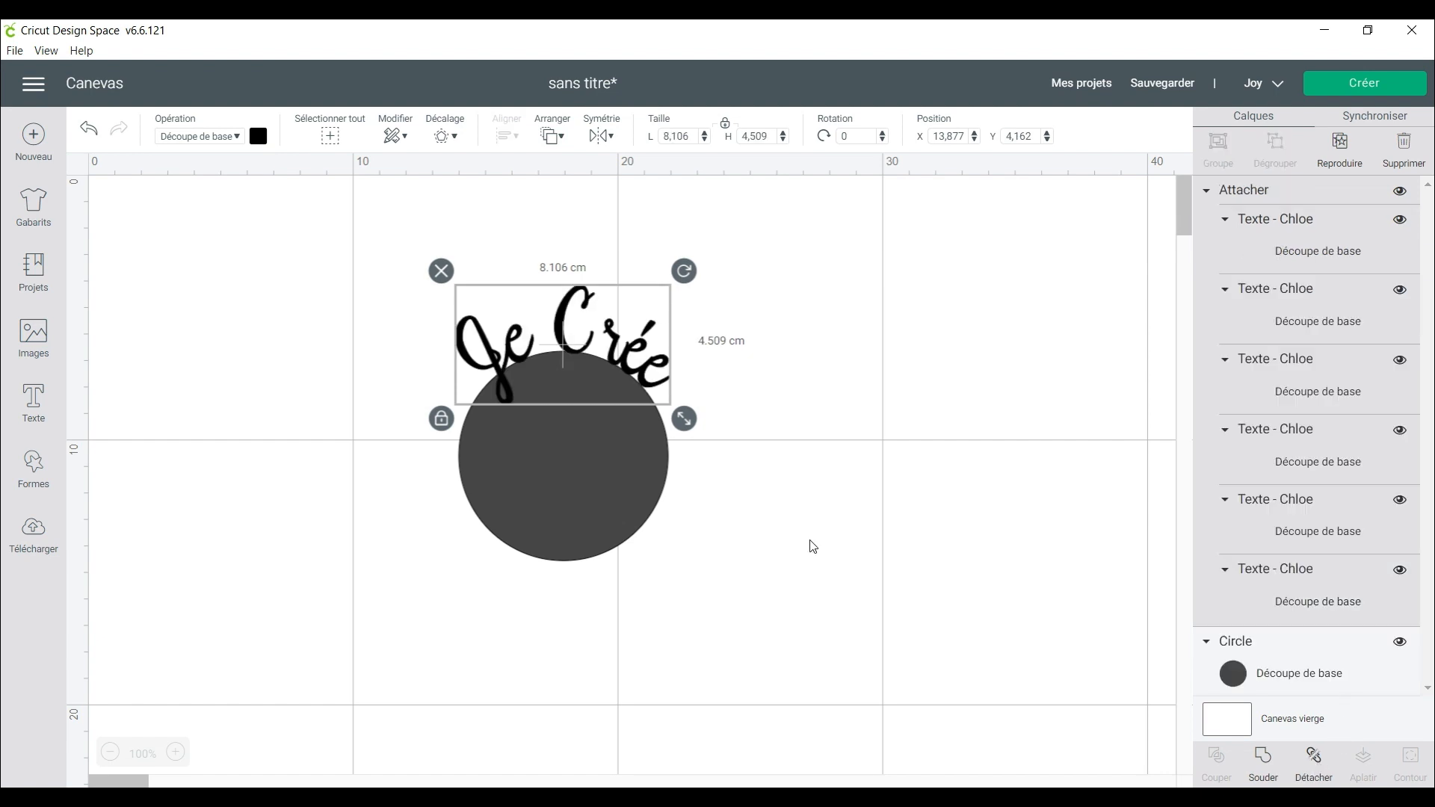
left_click_drag(637, 363, 986, 336)
left_click(935, 523)
left_click(950, 288)
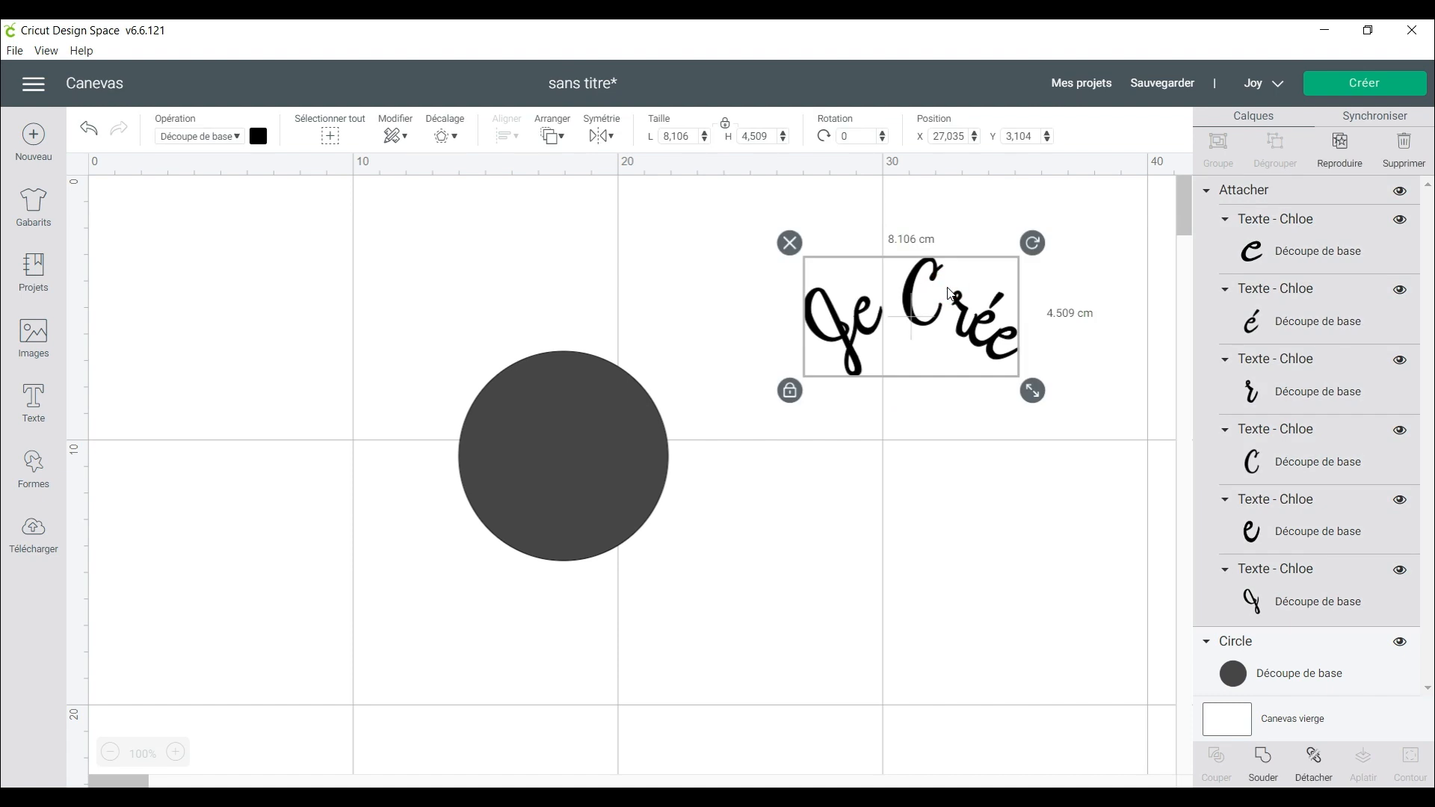